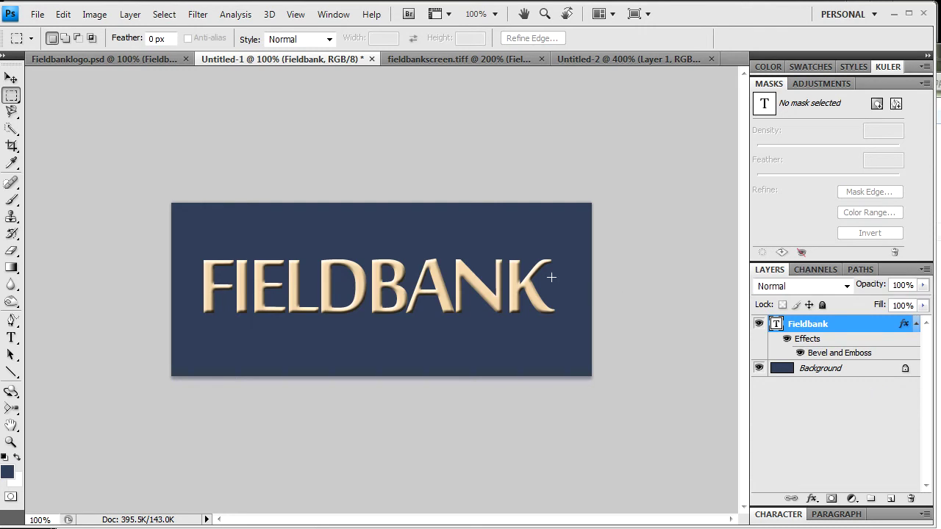
# - Move the FIELDBANK text slightly left to leave room after the letter K
pyautogui.click(11, 95)
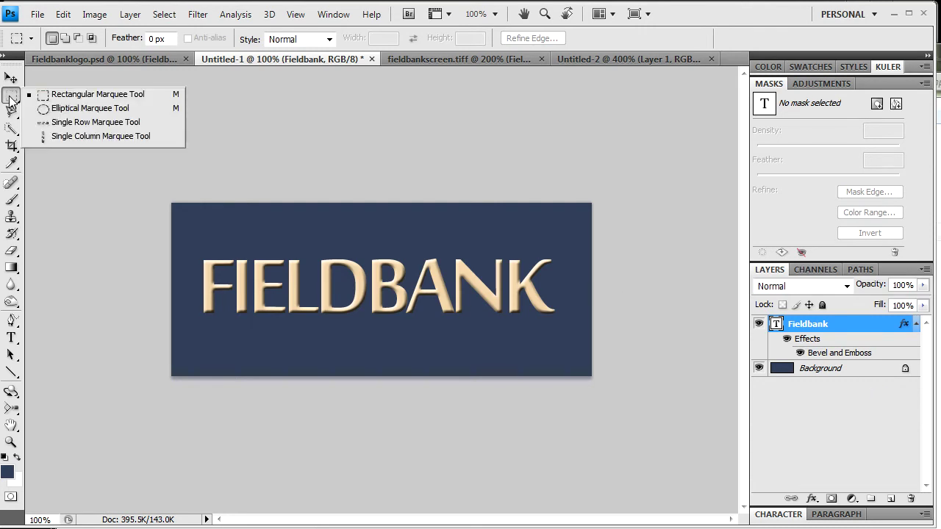
pyautogui.click(83, 111)
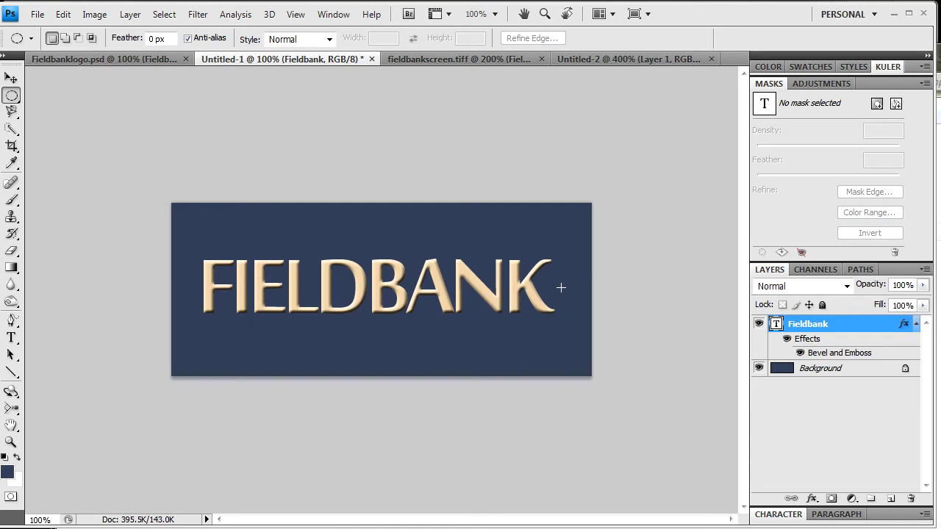
pyautogui.click(10, 78)
pyautogui.moveTo(514, 284); pyautogui.dragTo(502, 284)
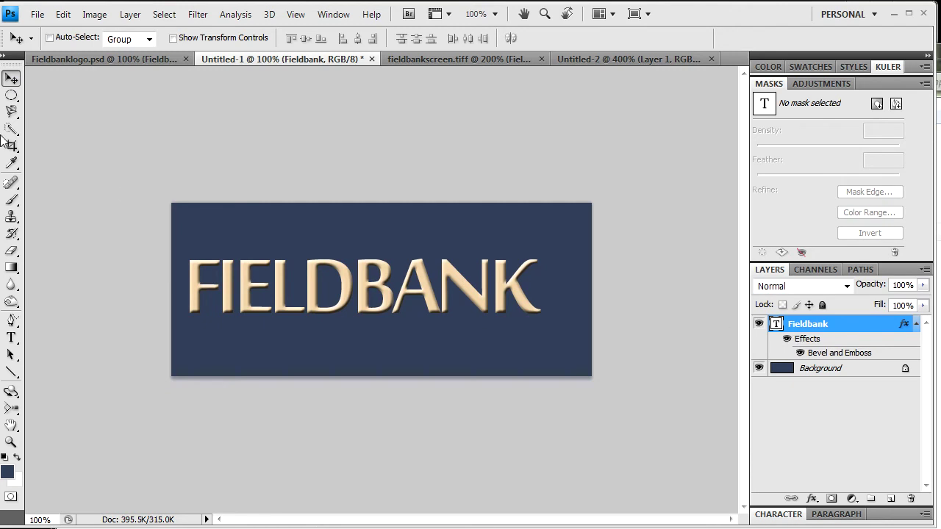
# - Add a new layer and draw a circular selection just right of the letter K with the Elliptical Marquee tool
pyautogui.click(11, 98)
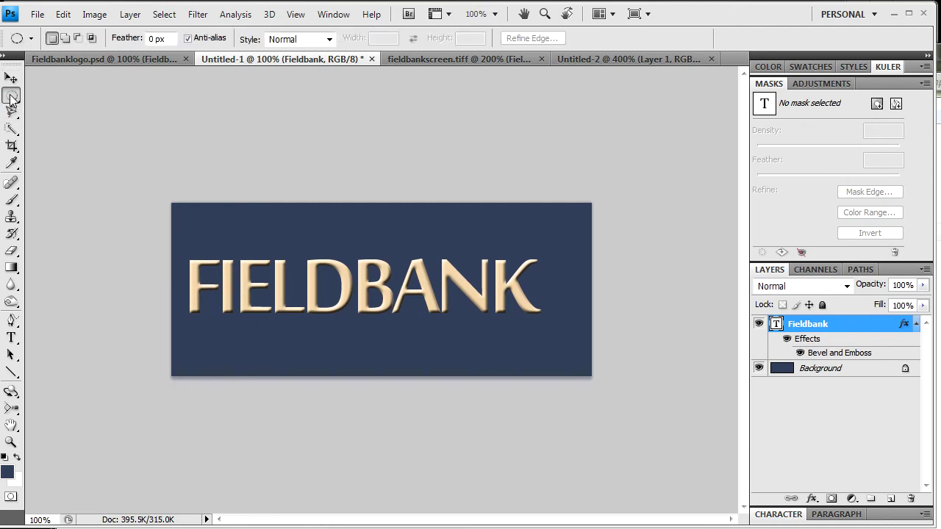
pyautogui.click(12, 98)
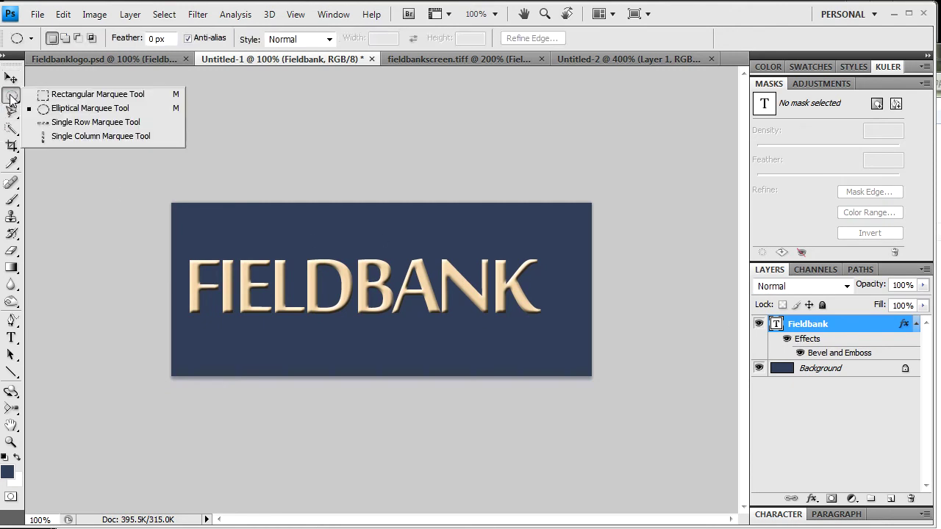
pyautogui.click(69, 109)
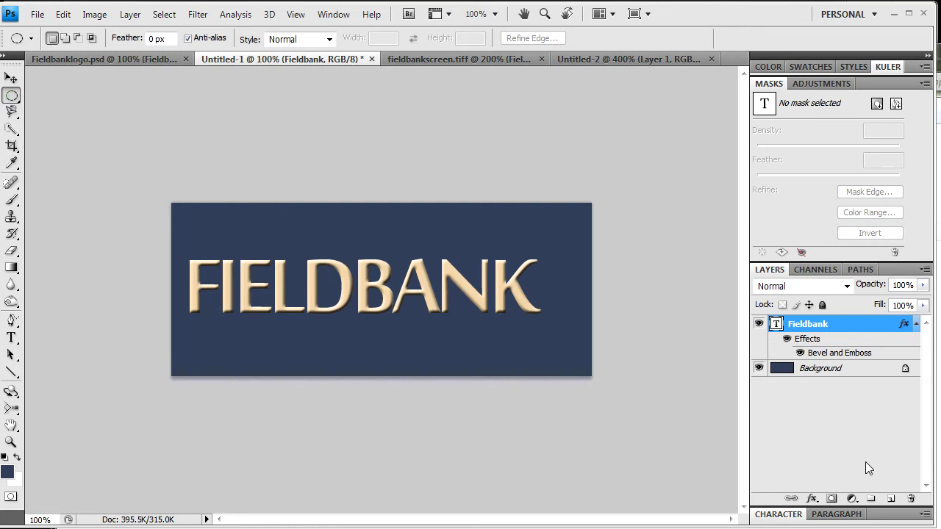
pyautogui.click(890, 498)
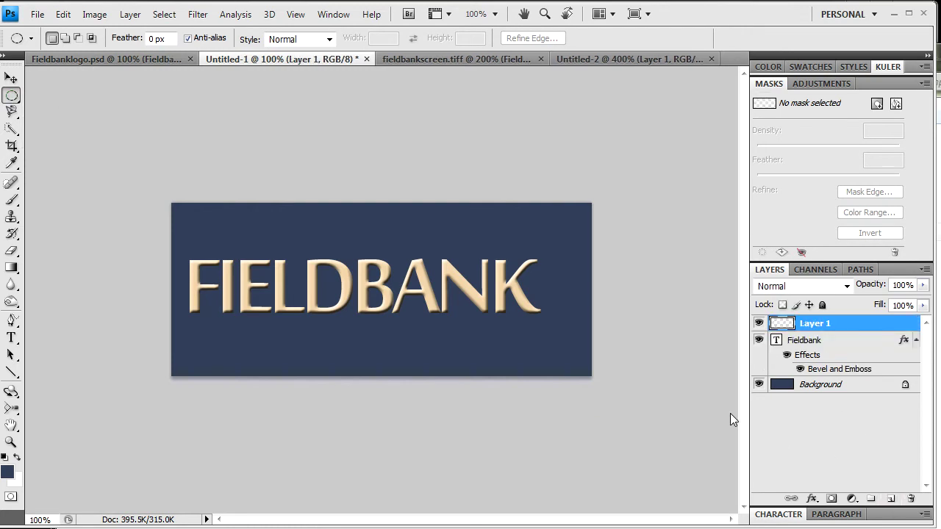
pyautogui.hotkey('ctrl', '+')
pyautogui.hotkey('ctrl', '+')
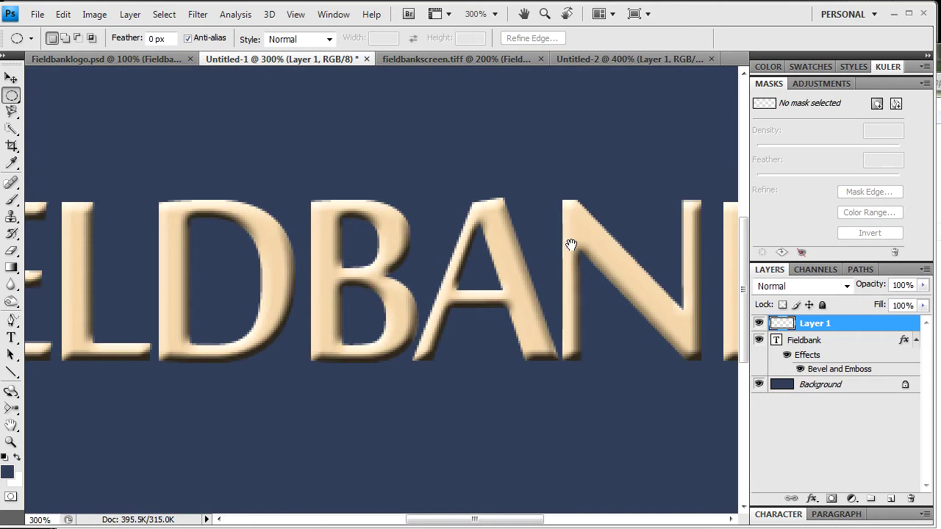
pyautogui.moveTo(551, 239); pyautogui.dragTo(179, 236)
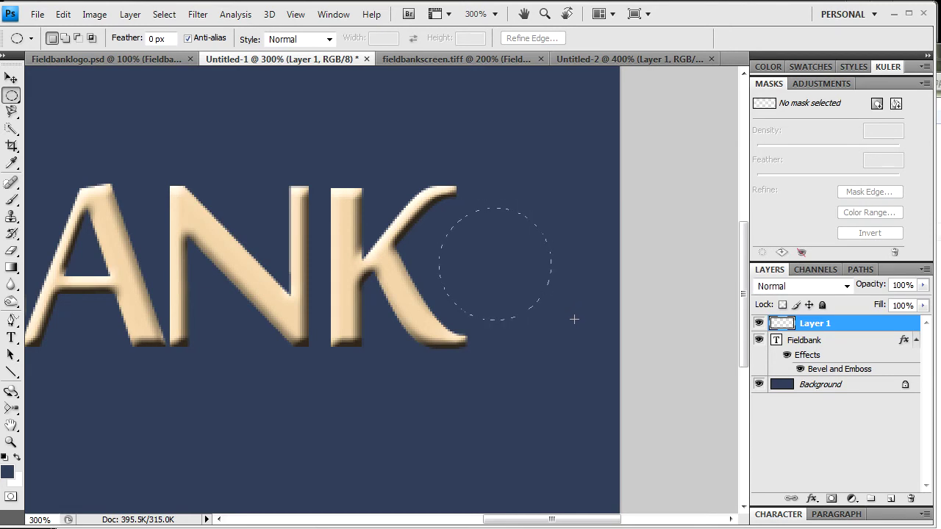
pyautogui.moveTo(574, 319); pyautogui.dragTo(574, 319)
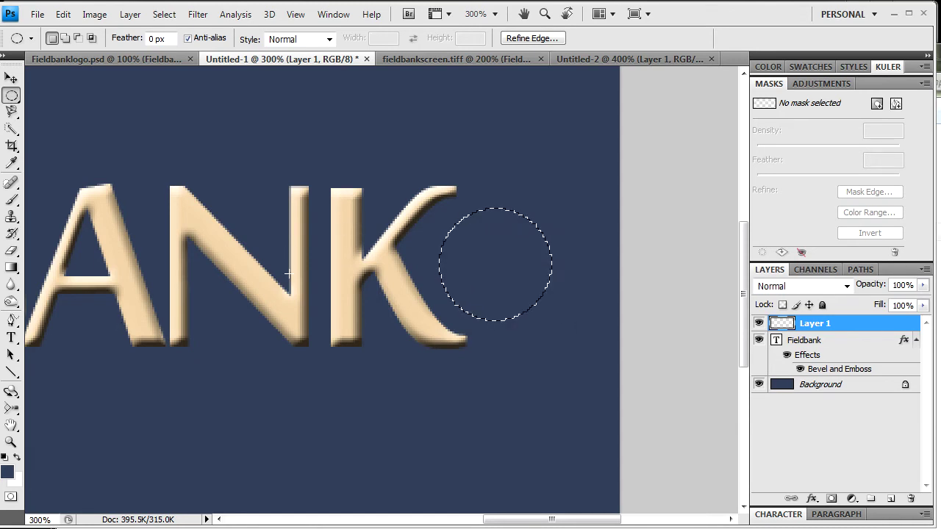
# - Fill the circular selection with the beige sampled from the K at 100% opacity, and deselect it
pyautogui.click(13, 163)
pyautogui.click(352, 265)
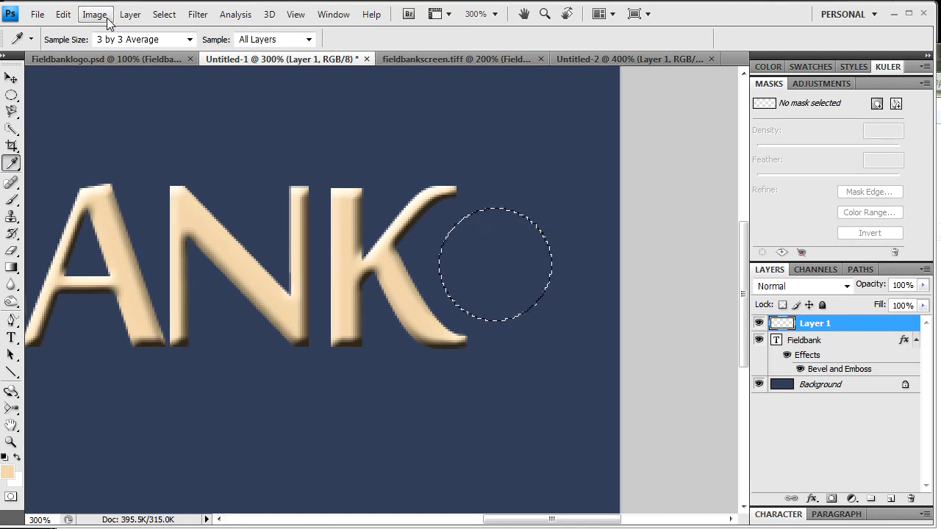
pyautogui.click(64, 16)
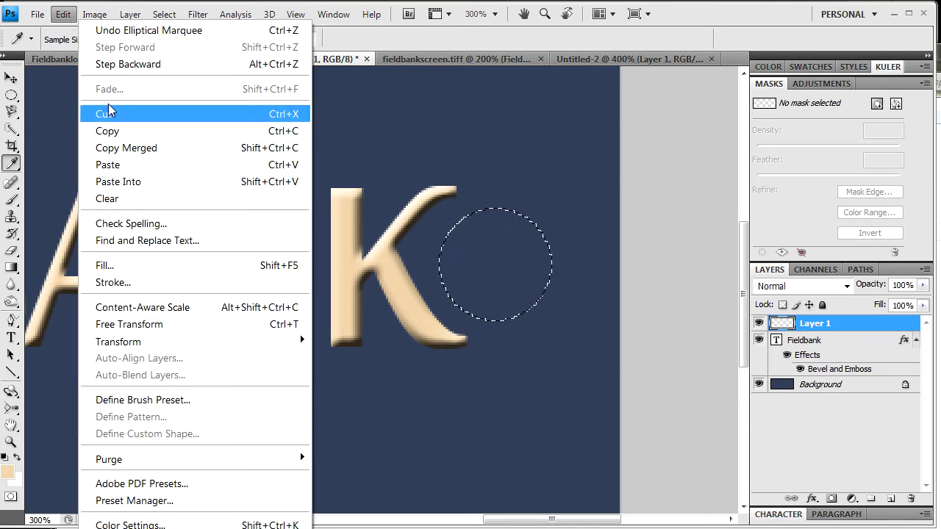
pyautogui.click(133, 269)
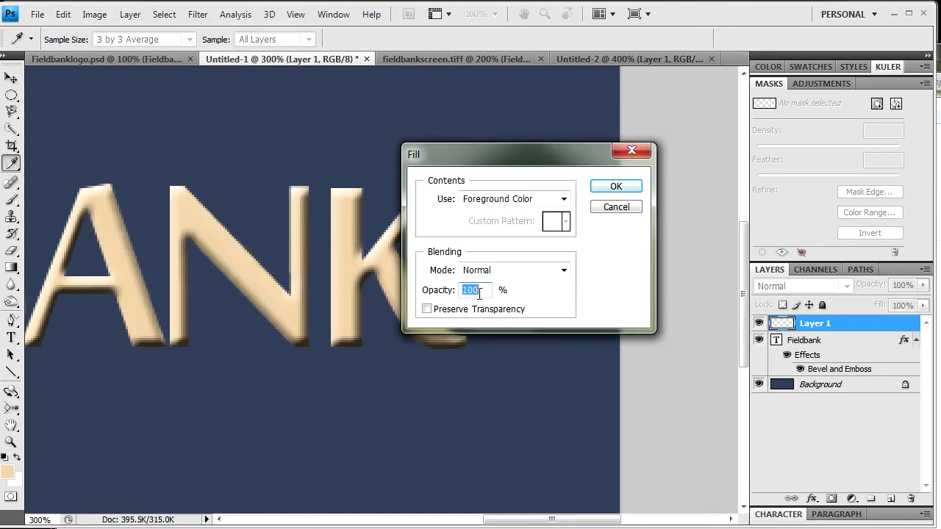
pyautogui.click(616, 186)
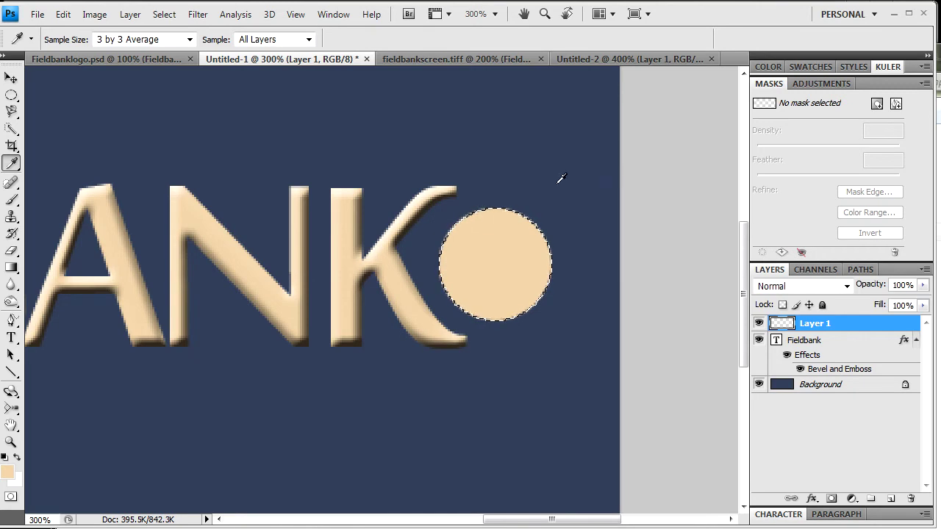
pyautogui.click(12, 96)
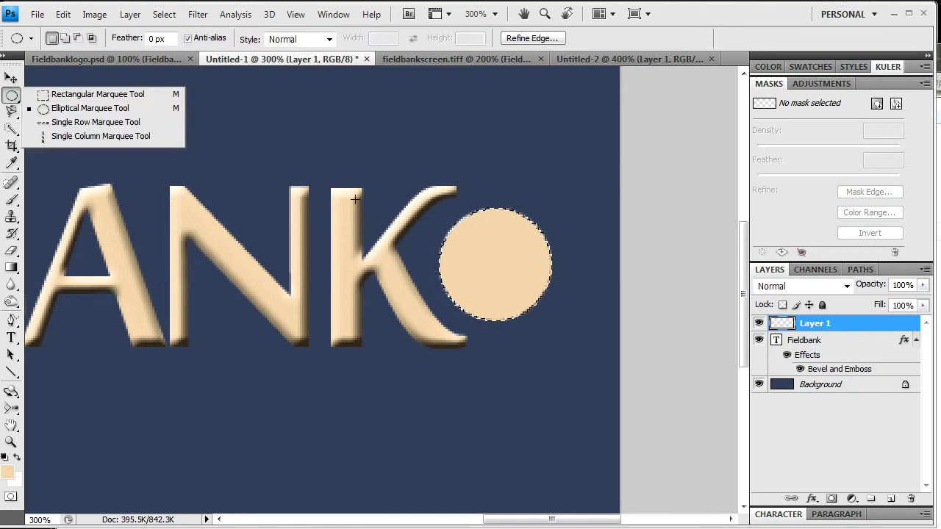
pyautogui.click(152, 162)
pyautogui.click(278, 208)
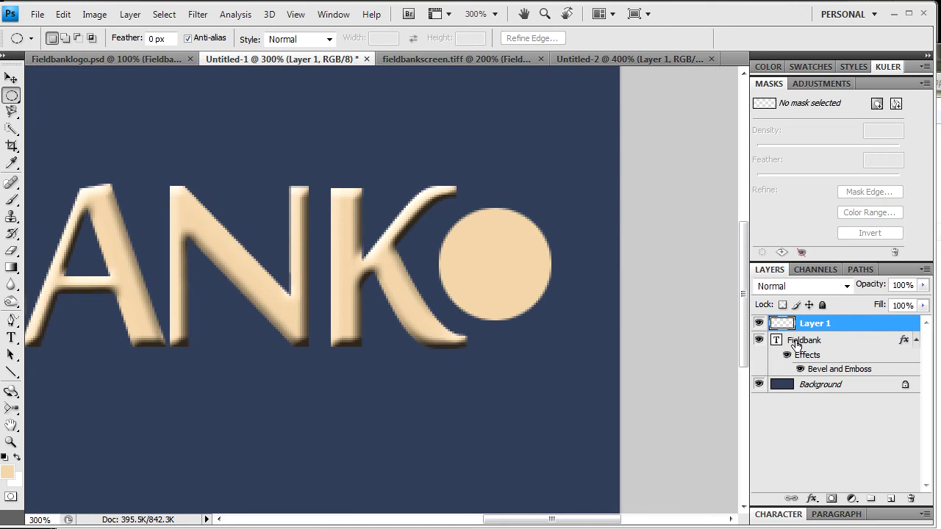
# - In the Fieldbank text layer's Bevel and Emboss, set the highlight opacity to 79% and the shadow opacity to 74%
pyautogui.moveTo(695, 11); pyautogui.dragTo(699, 11)
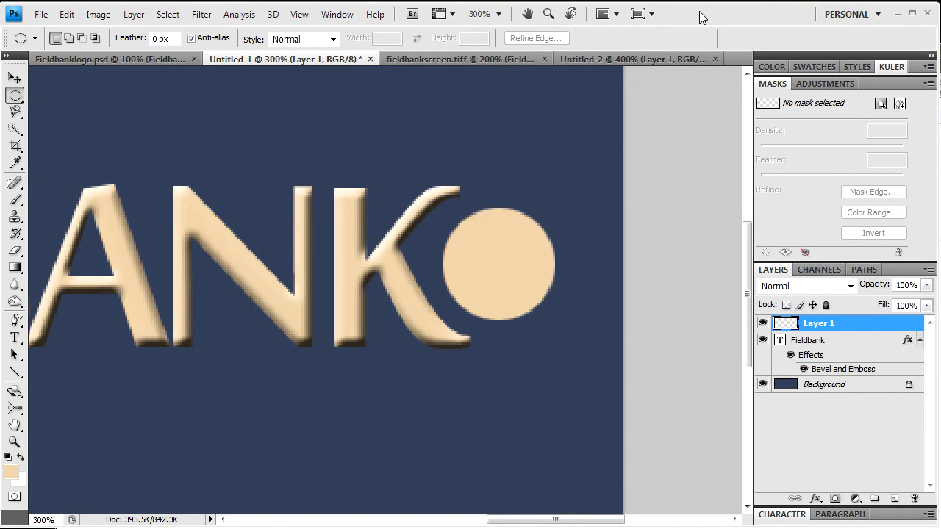
pyautogui.hotkey('ctrl', '-')
pyautogui.hotkey('ctrl', '-')
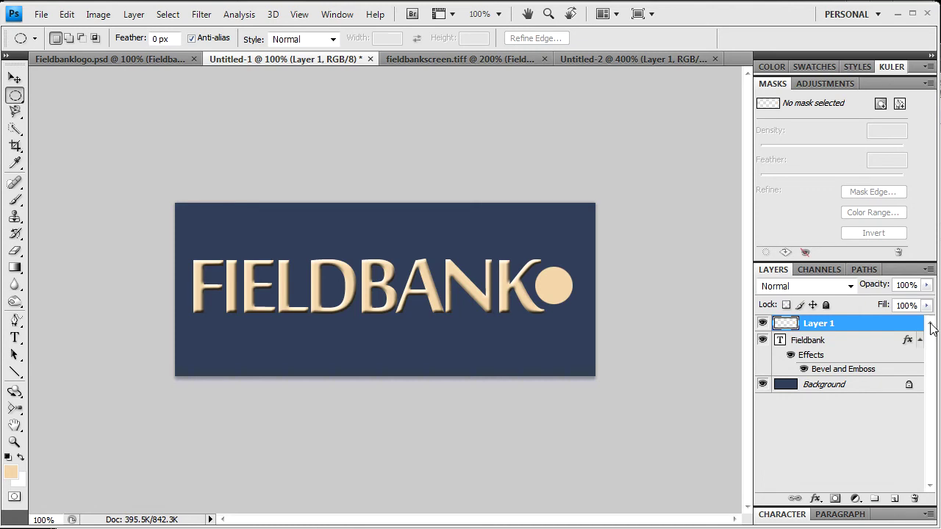
pyautogui.click(813, 357)
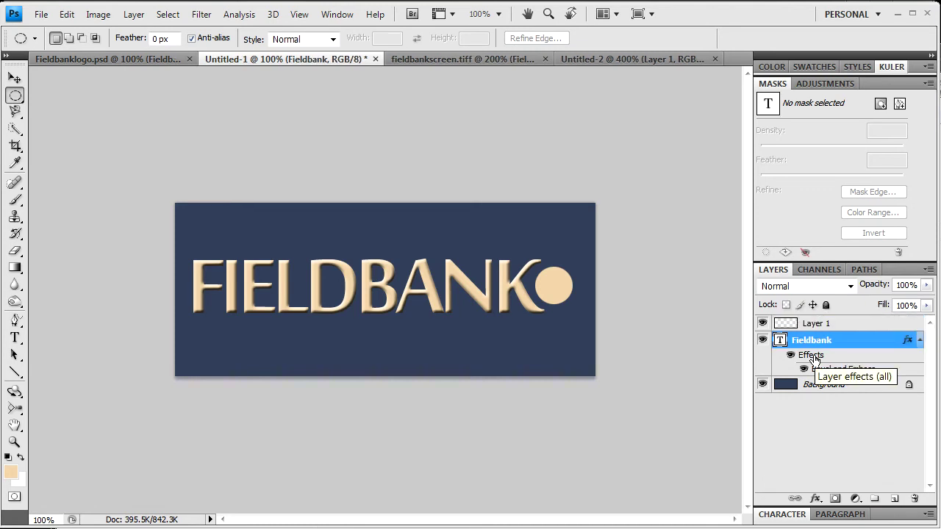
pyautogui.click(15, 444)
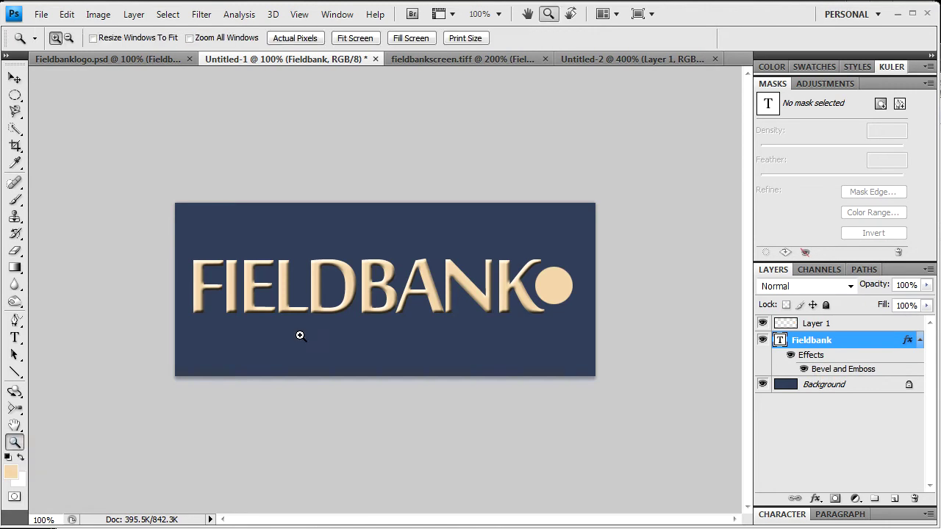
pyautogui.click(418, 291)
pyautogui.click(493, 275)
pyautogui.moveTo(637, 326); pyautogui.dragTo(485, 319)
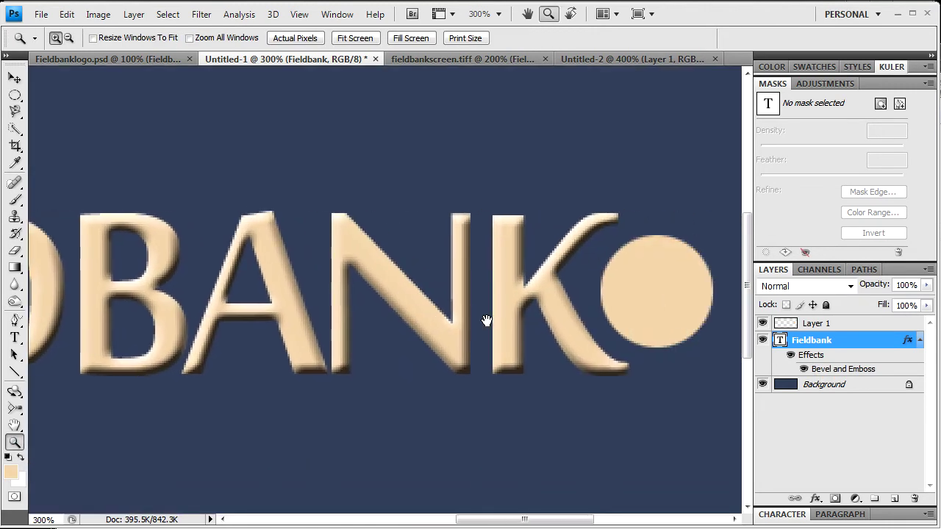
pyautogui.doubleClick(825, 368)
pyautogui.moveTo(723, 118); pyautogui.dragTo(779, 134)
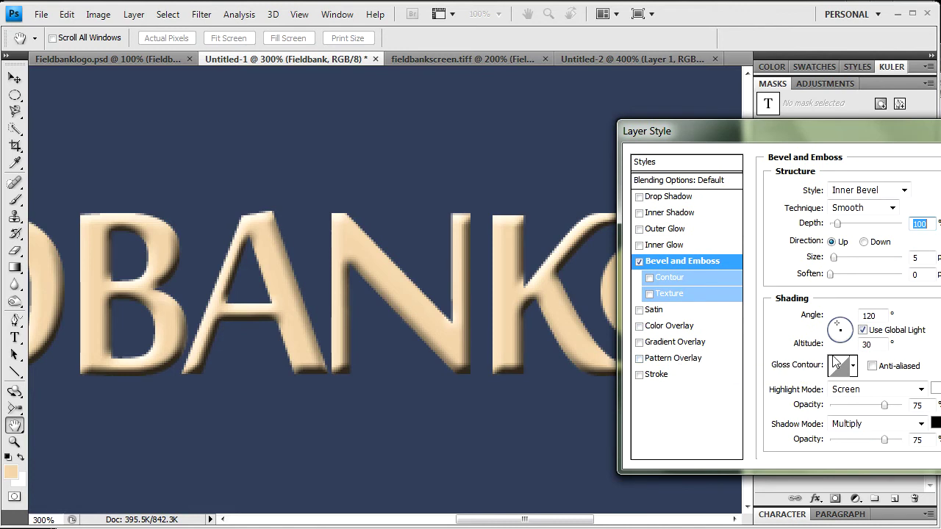
pyautogui.click(919, 406)
pyautogui.write('100')
pyautogui.moveTo(902, 406); pyautogui.dragTo(885, 446)
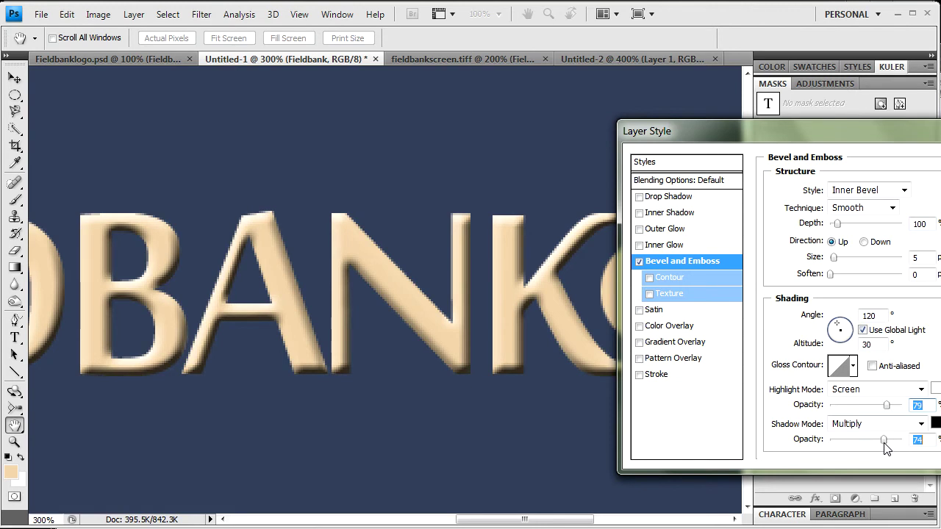
# - Set the bevel technique to Chisel Hard and its depth to 120%
pyautogui.click(893, 208)
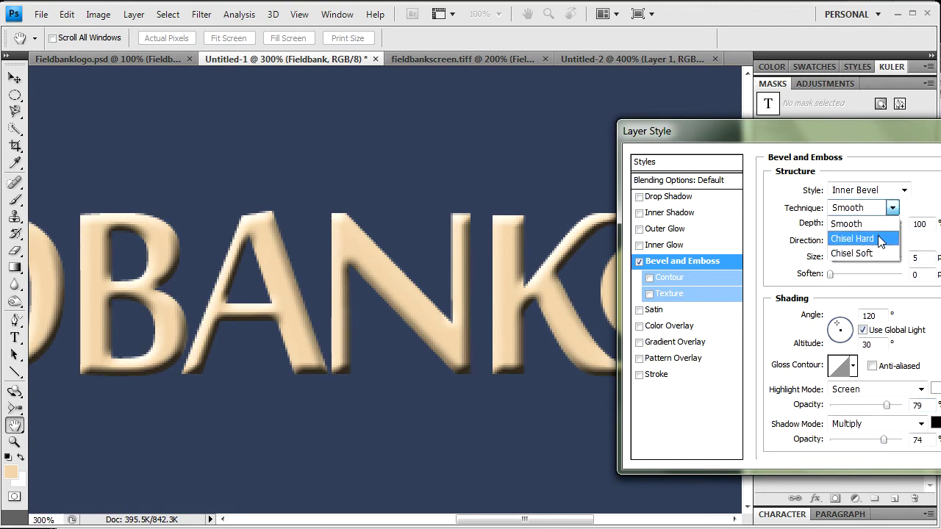
pyautogui.click(882, 239)
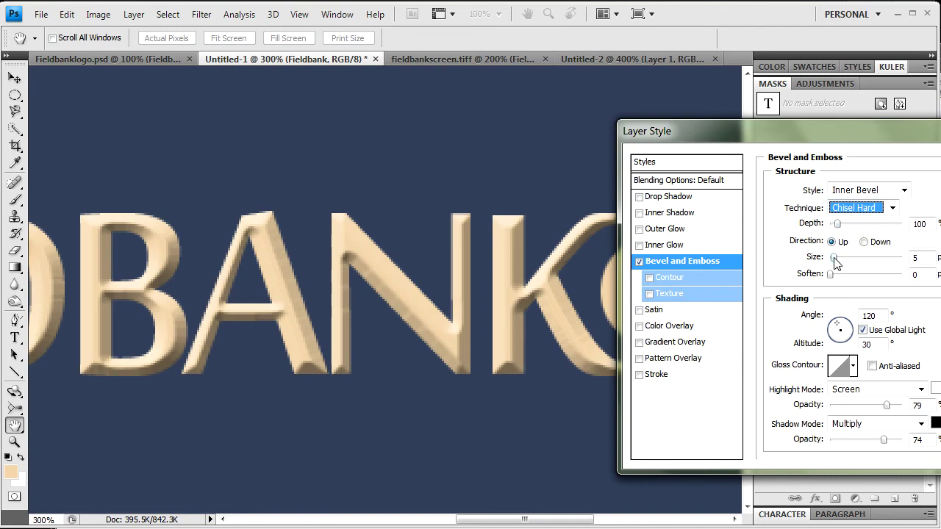
pyautogui.moveTo(839, 228); pyautogui.dragTo(841, 229)
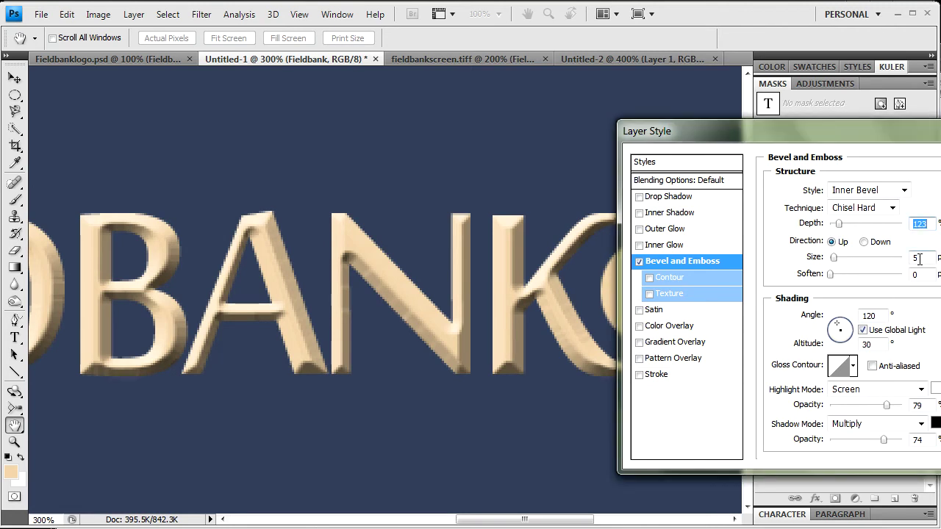
pyautogui.press('Down')
pyautogui.press('Down')
pyautogui.press('Down')
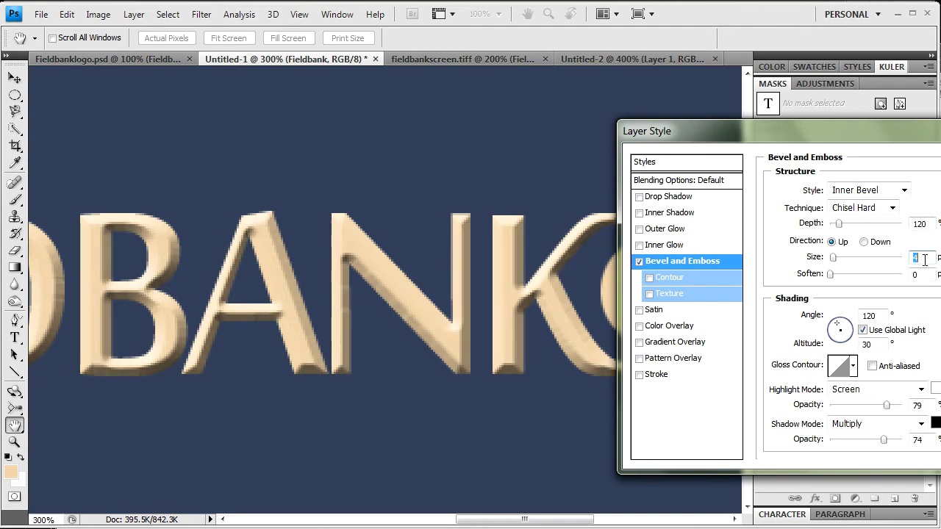
# - Try nearby bevel sizes, settle on a size of 3 px, and apply the layer style
pyautogui.press('Down')
pyautogui.press('Up')
pyautogui.press('Up')
pyautogui.press('Down')
pyautogui.press('Down')
pyautogui.press('Up')
pyautogui.press('Down')
pyautogui.press('Up')
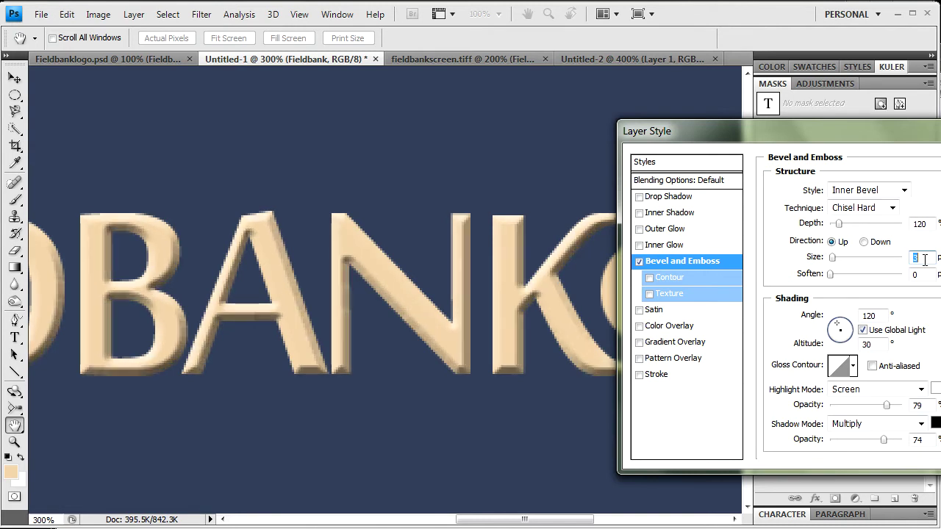
pyautogui.press('Down')
pyautogui.press('Up')
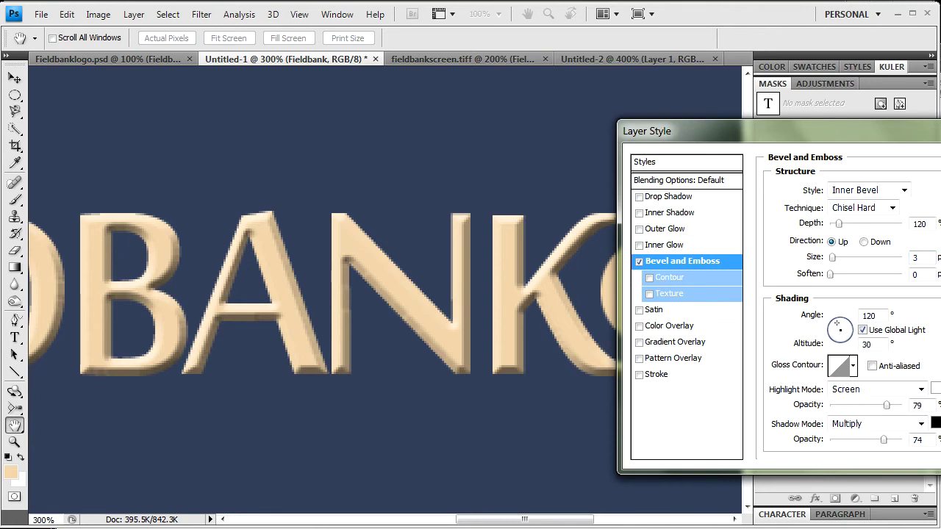
pyautogui.press('Return')
# - Compare the logo at reduced zoom with the text's Bevel and Emboss effect switched on and off
pyautogui.click(14, 442)
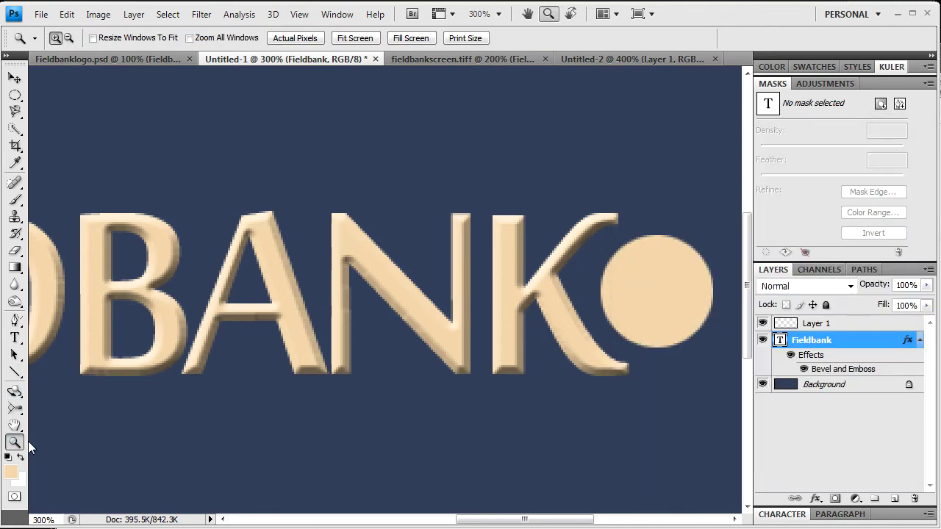
pyautogui.hotkey('ctrl', '-')
pyautogui.hotkey('ctrl', '-')
pyautogui.hotkey('ctrl', '-')
pyautogui.hotkey('ctrl', '-')
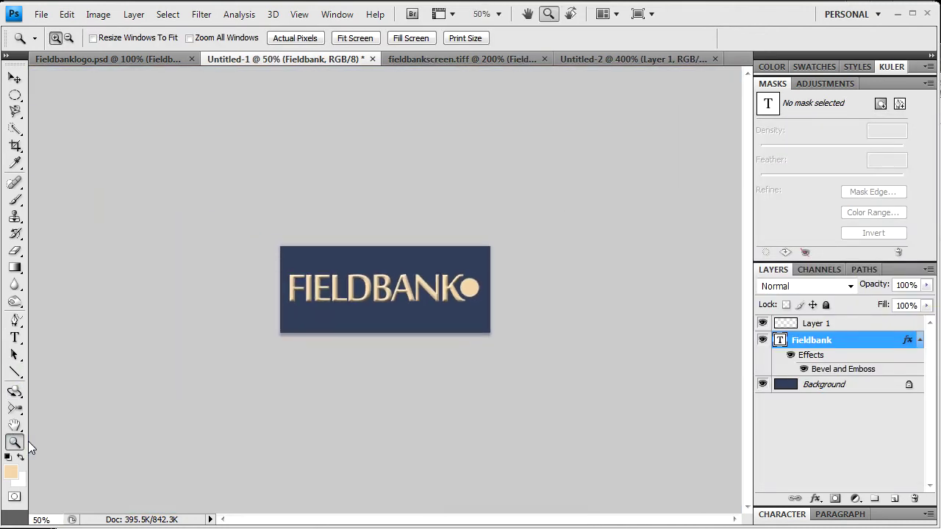
pyautogui.hotkey('ctrl', '-')
pyautogui.hotkey('ctrl', '-')
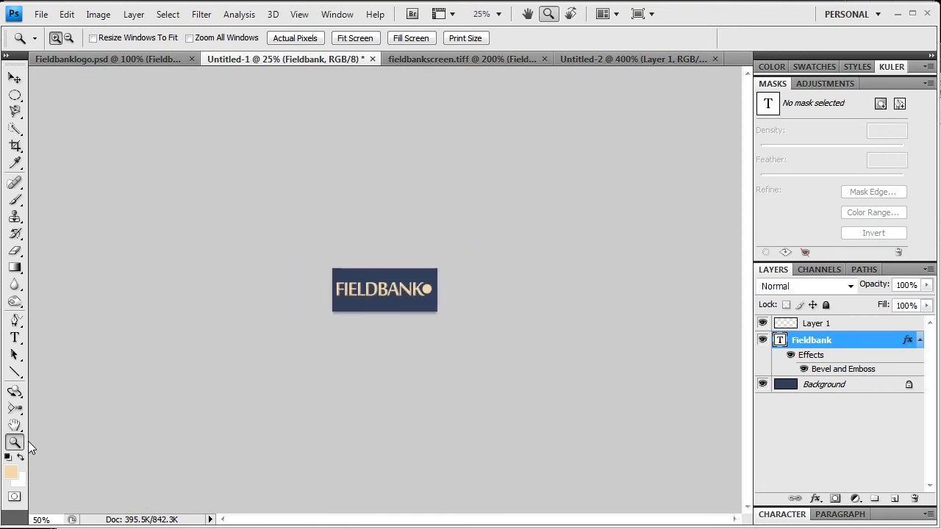
pyautogui.click(805, 368)
pyautogui.click(805, 368)
pyautogui.click(805, 369)
pyautogui.click(805, 370)
pyautogui.click(805, 369)
pyautogui.click(805, 370)
# - In the Fieldbank text layer's Bevel and Emboss, set the shadow opacity to 90% and apply the layer style
pyautogui.click(394, 297)
pyautogui.click(437, 292)
pyautogui.click(439, 291)
pyautogui.click(457, 293)
pyautogui.click(478, 294)
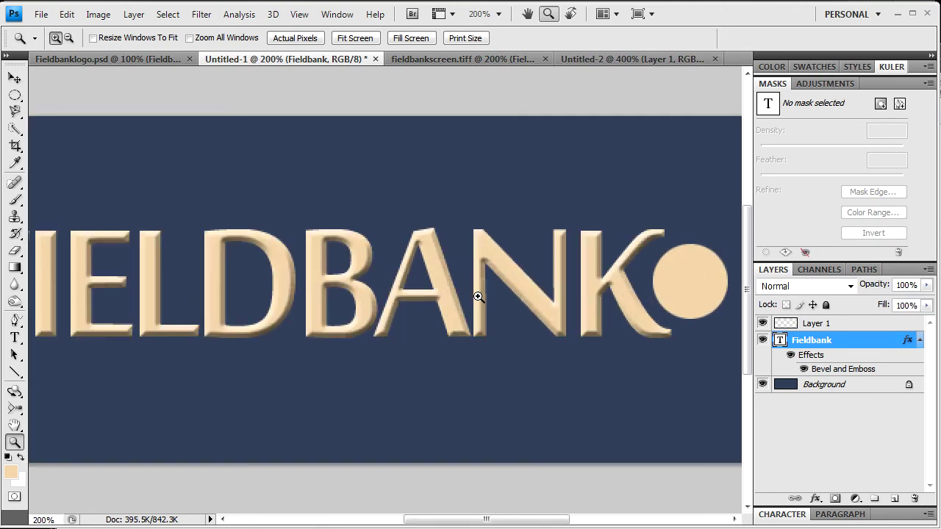
pyautogui.moveTo(638, 291); pyautogui.dragTo(400, 311)
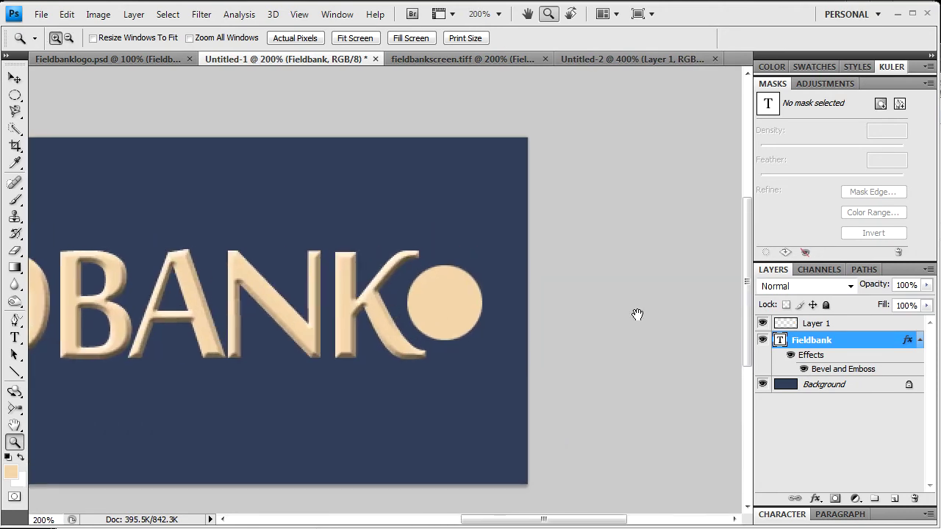
pyautogui.doubleClick(831, 372)
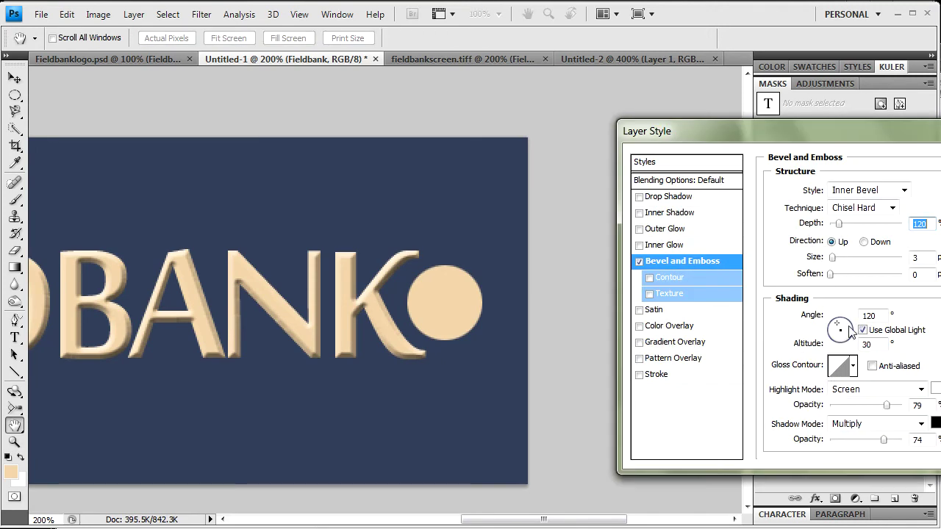
pyautogui.moveTo(885, 441); pyautogui.dragTo(895, 444)
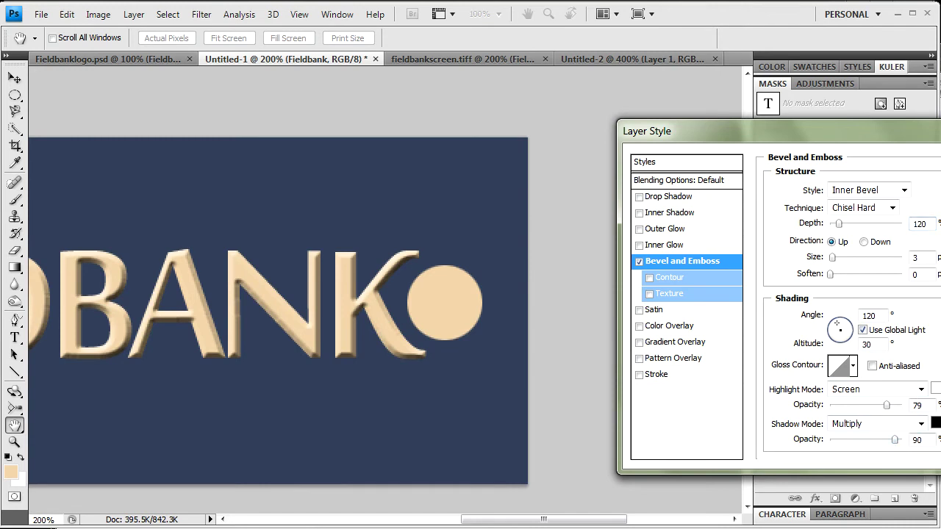
pyautogui.press('Return')
pyautogui.press('z')
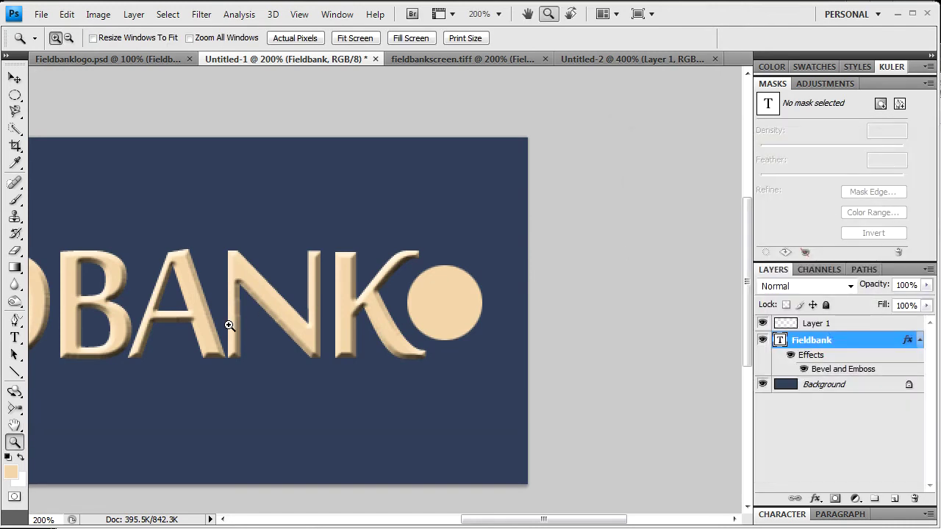
# - Copy the Fieldbank text layer's style and paste it onto the circle on Layer 1
pyautogui.rightClick(818, 358)
pyautogui.press('Escape')
pyautogui.rightClick(856, 376)
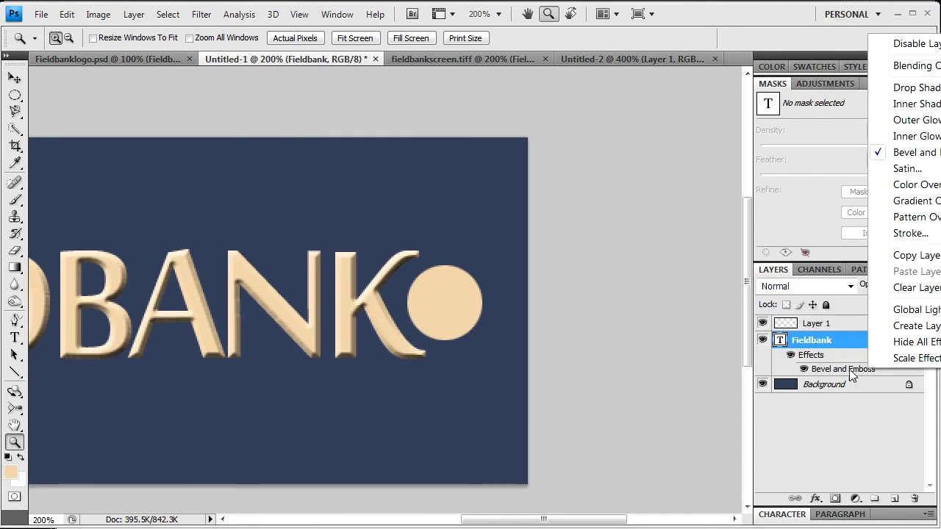
pyautogui.press('Escape')
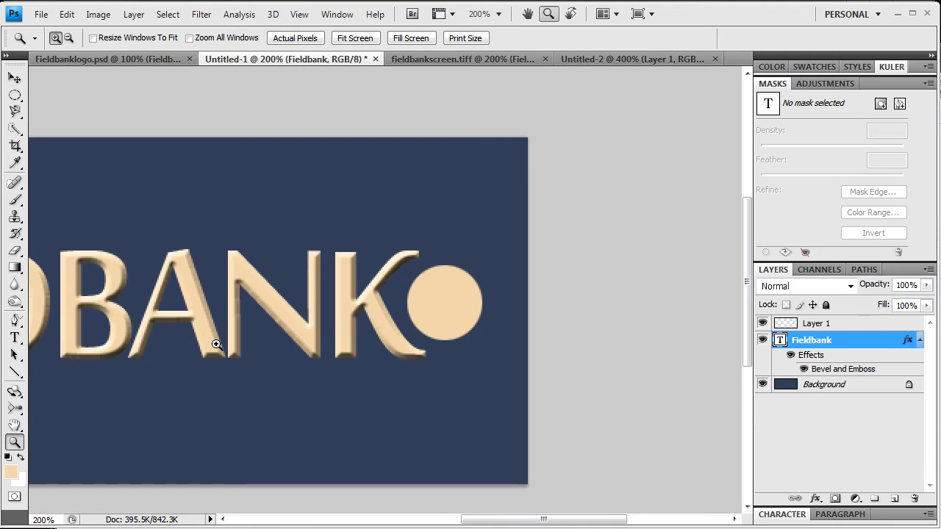
pyautogui.rightClick(863, 374)
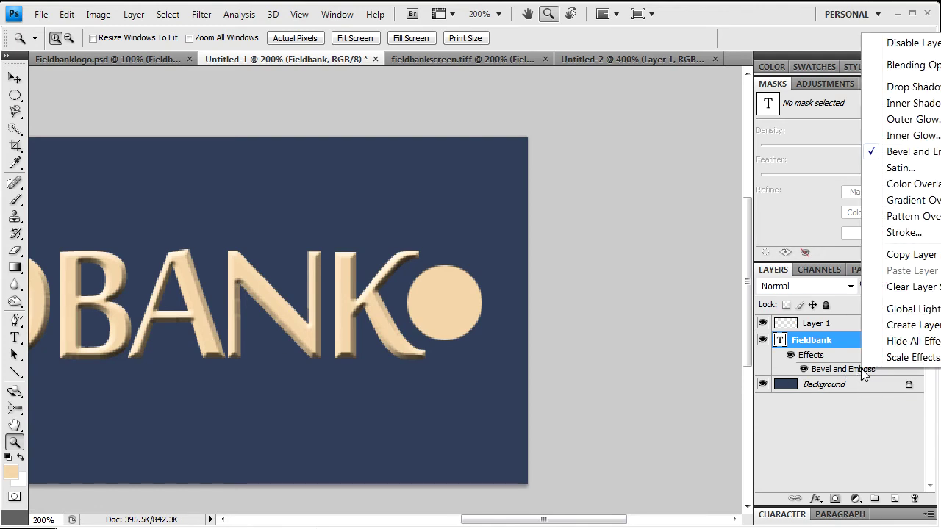
pyautogui.click(908, 257)
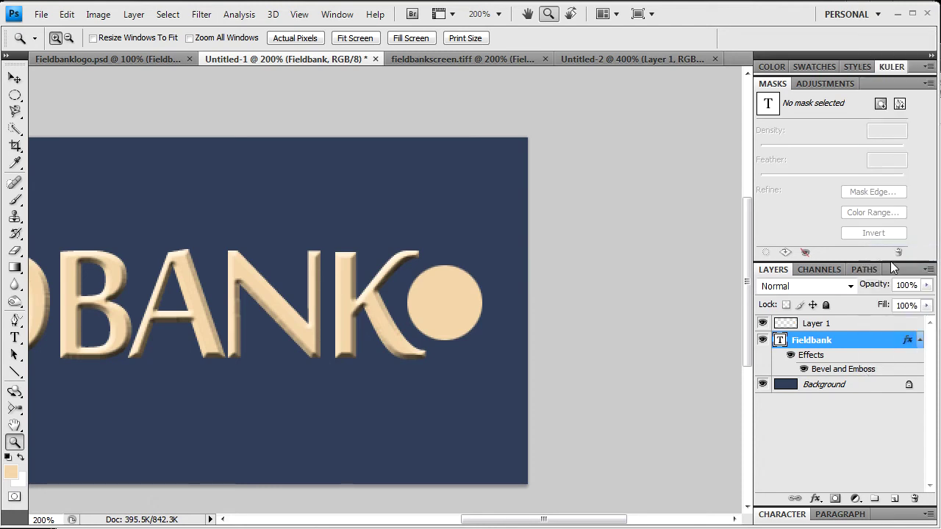
pyautogui.click(832, 325)
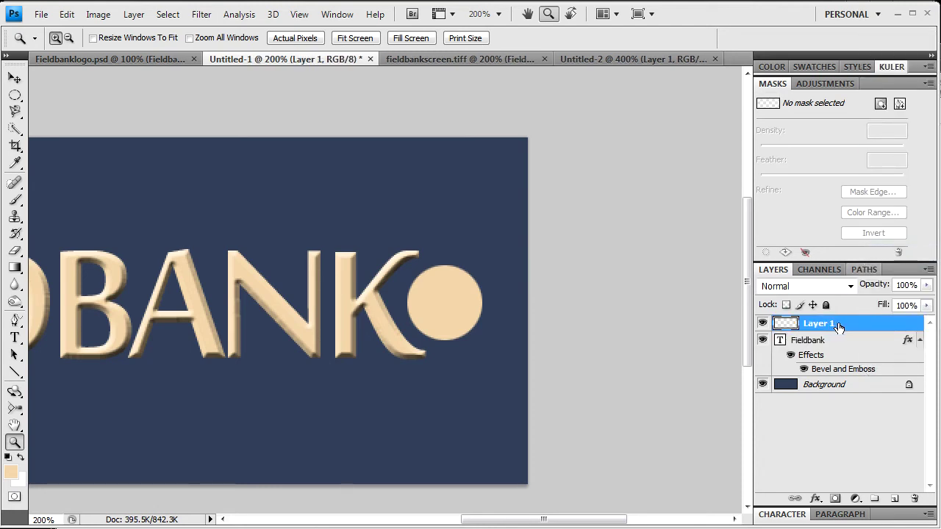
pyautogui.rightClick(841, 328)
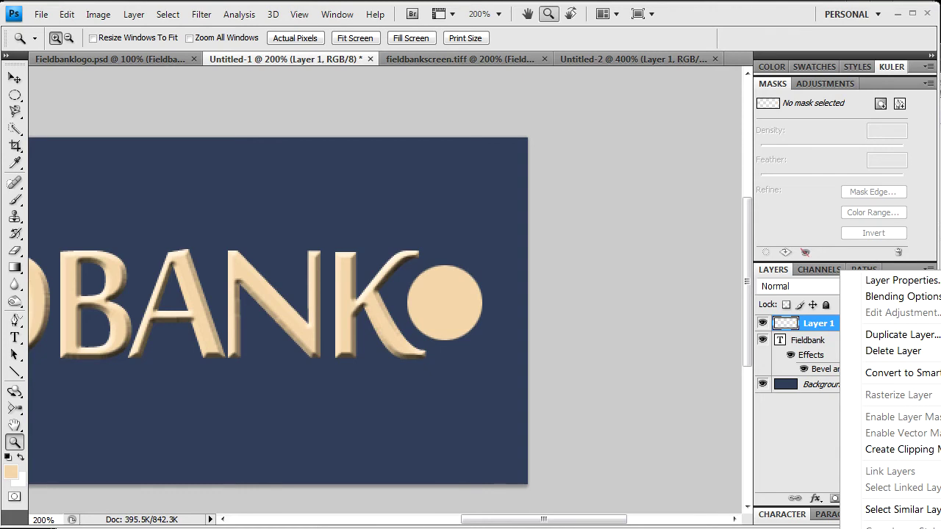
pyautogui.click(900, 526)
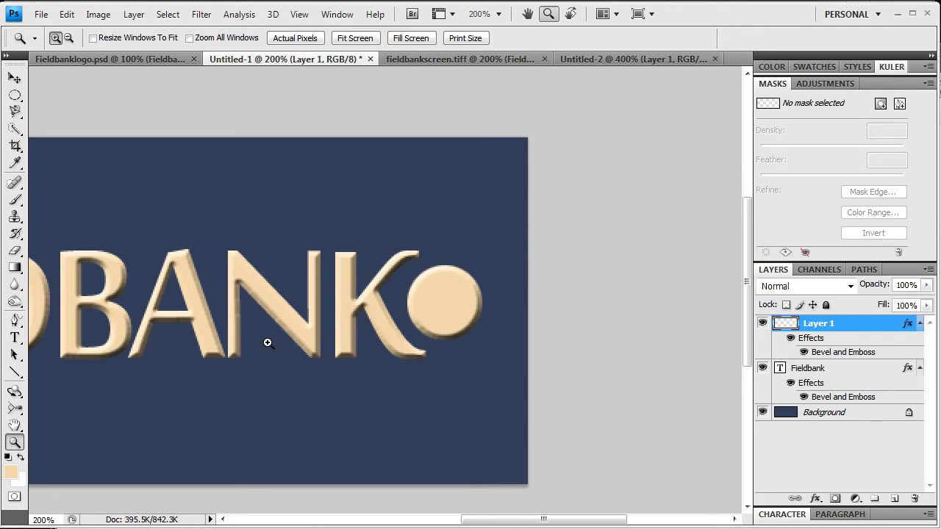
# - Make the Fieldbank text layer active and examine the whole bevelled logo at 100% zoom
pyautogui.hotkey('alt', '[')
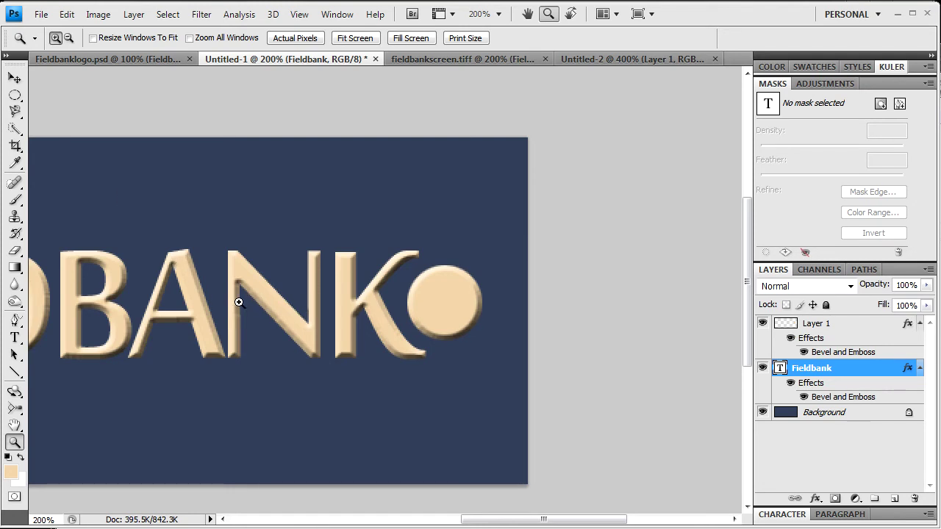
pyautogui.moveTo(216, 301); pyautogui.dragTo(529, 250)
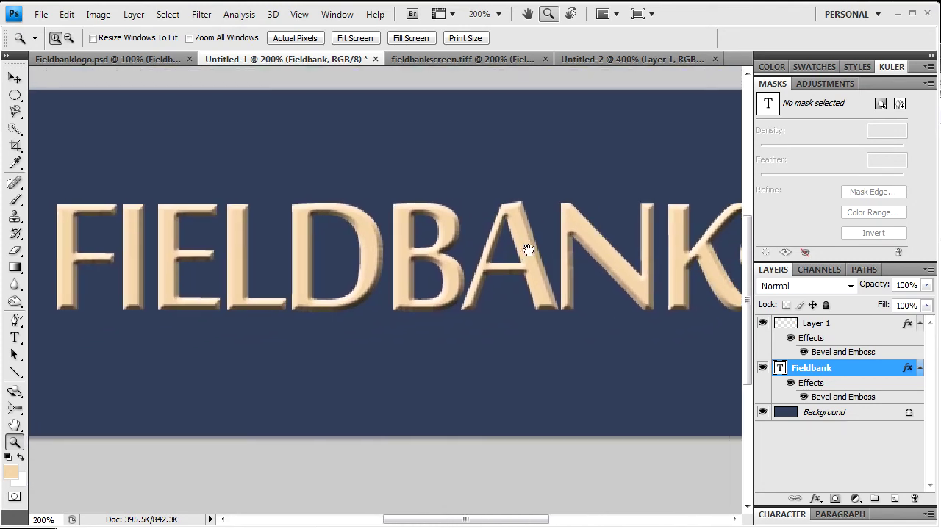
pyautogui.hotkey('ctrl', '-')
pyautogui.hotkey('ctrl', '-')
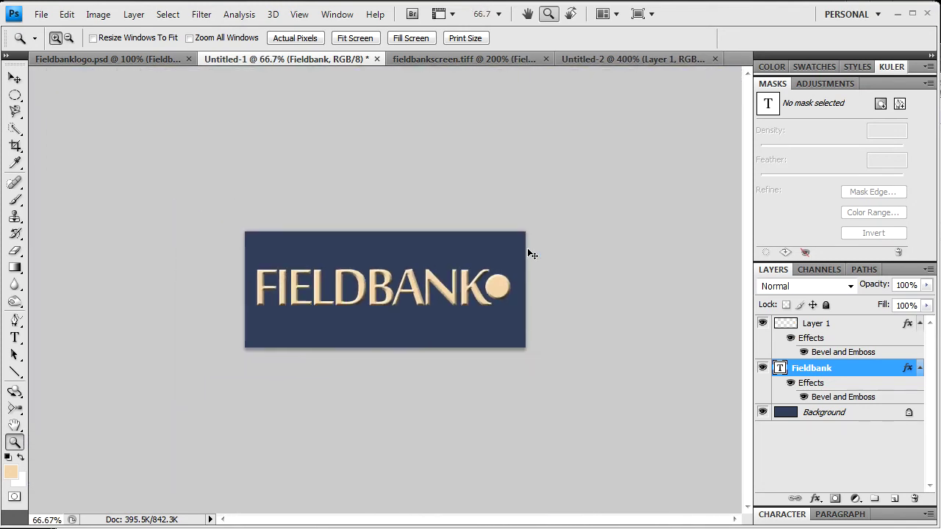
pyautogui.hotkey('ctrl', '+')
# - Revert the fieldbankscreen.tiff document to its last saved version
pyautogui.click(70, 63)
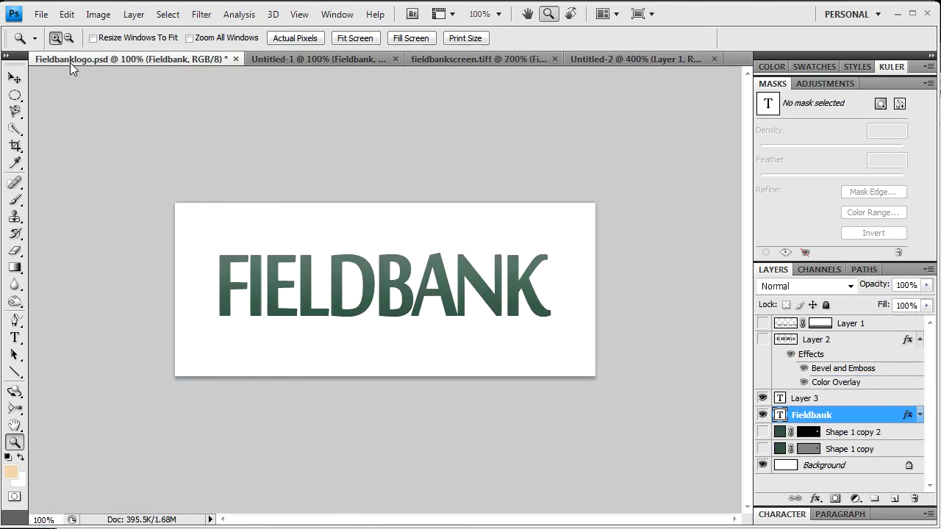
pyautogui.click(503, 59)
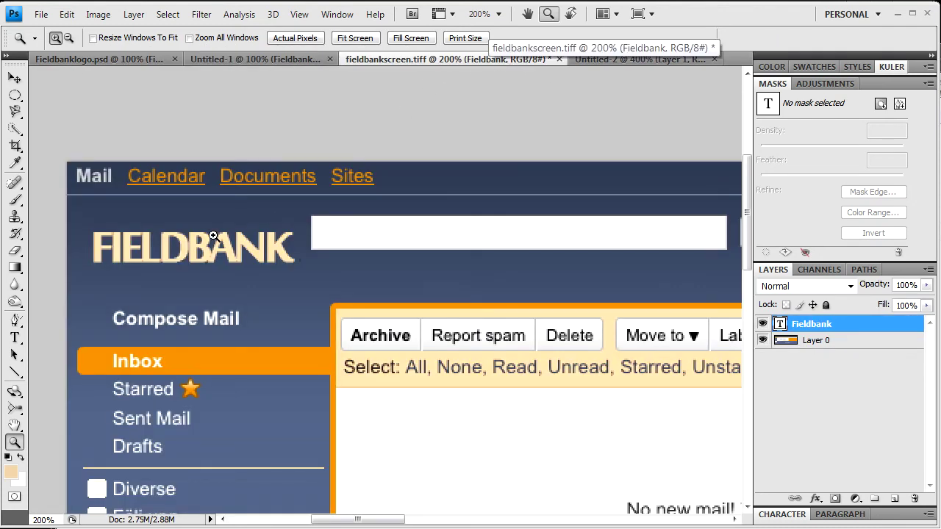
pyautogui.click(41, 14)
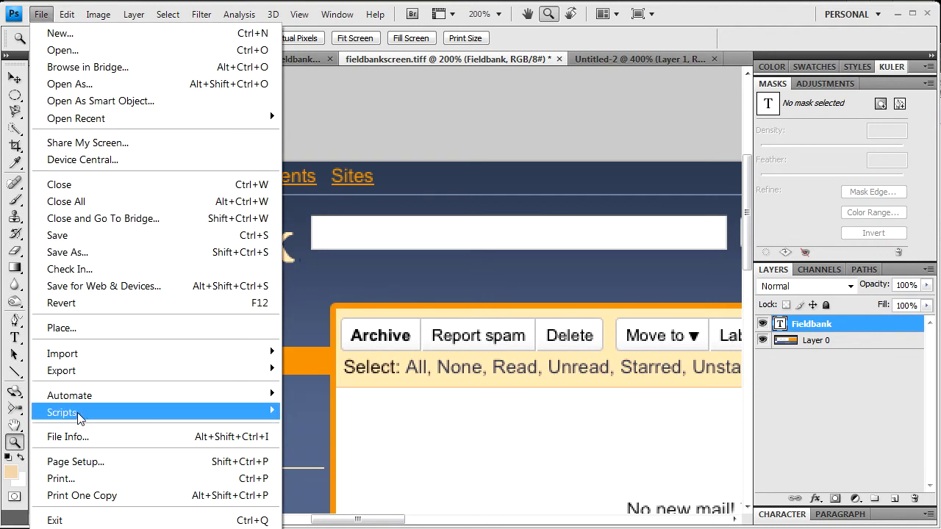
pyautogui.click(89, 305)
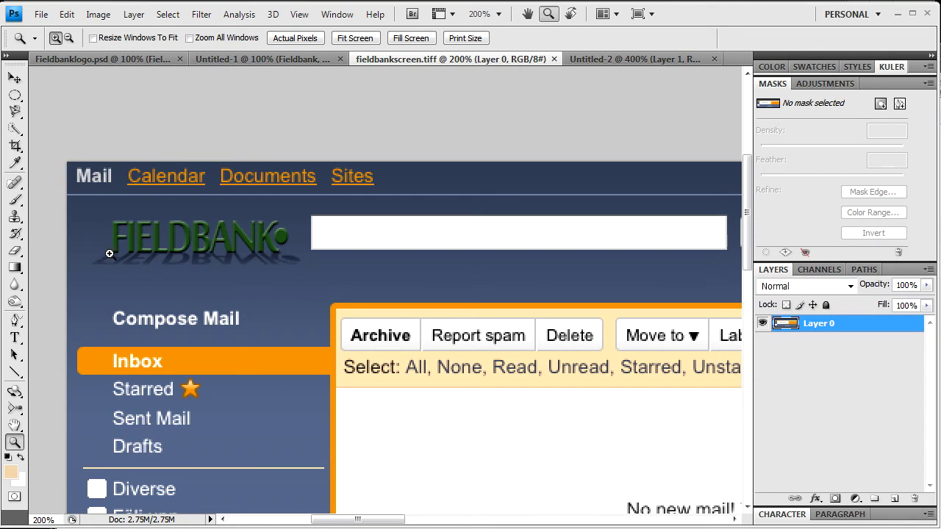
# - Close the Untitled-2 document without saving its changes
pyautogui.click(617, 61)
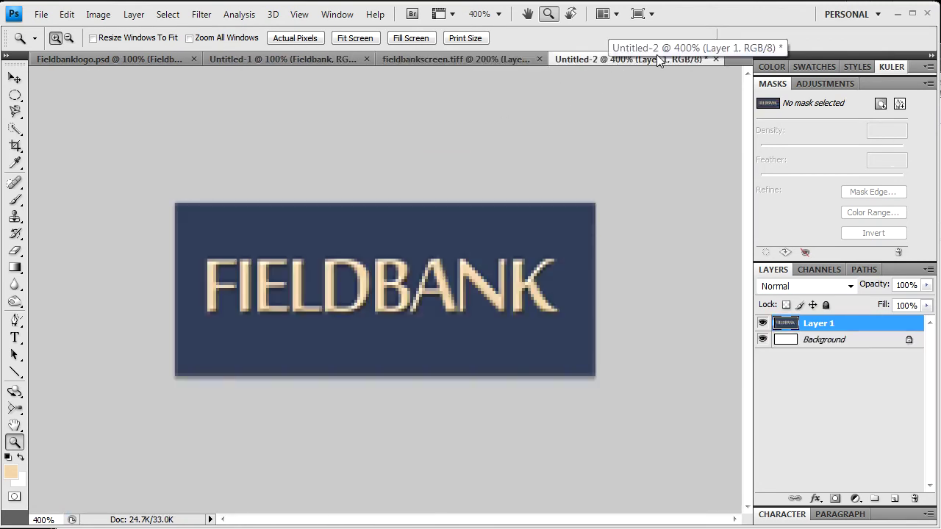
pyautogui.click(714, 58)
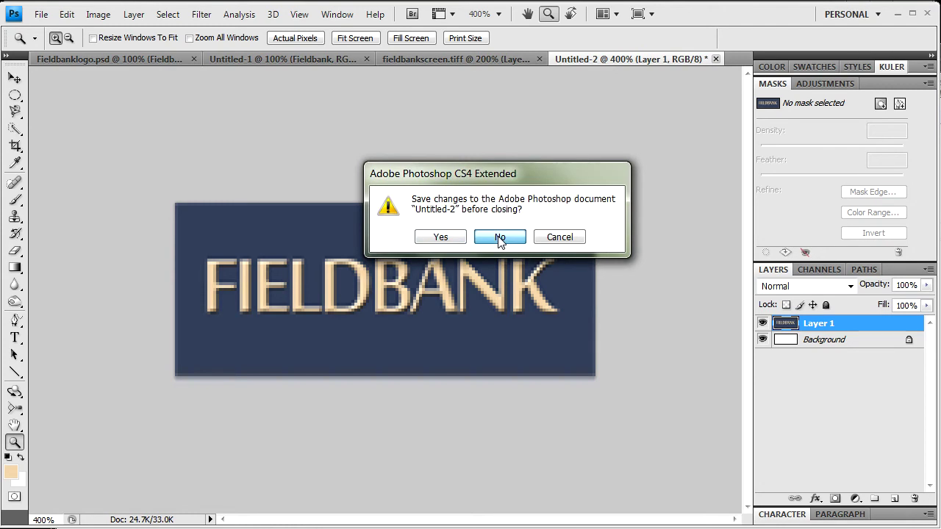
pyautogui.click(499, 237)
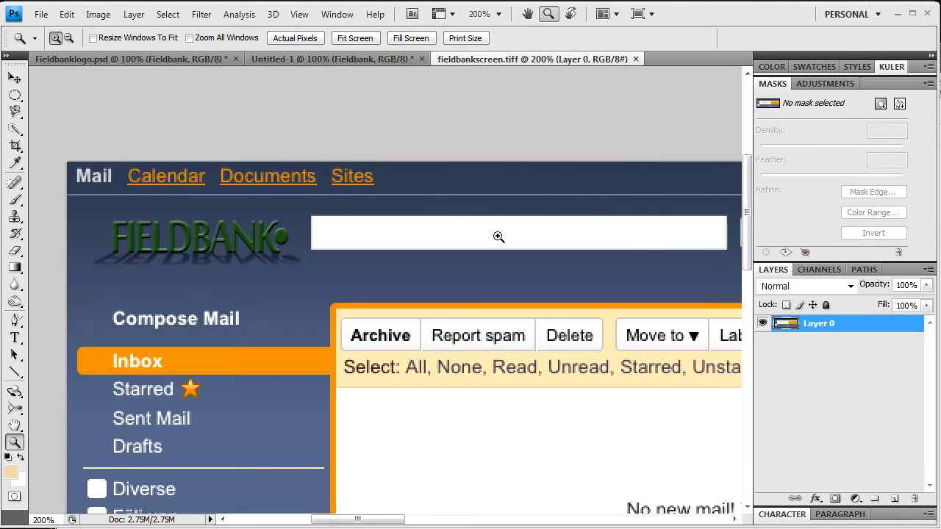
# - In Untitled-1, select the pixels of the Fieldbank text layer and add Layer 1's transparency mask to the selection
pyautogui.click(329, 63)
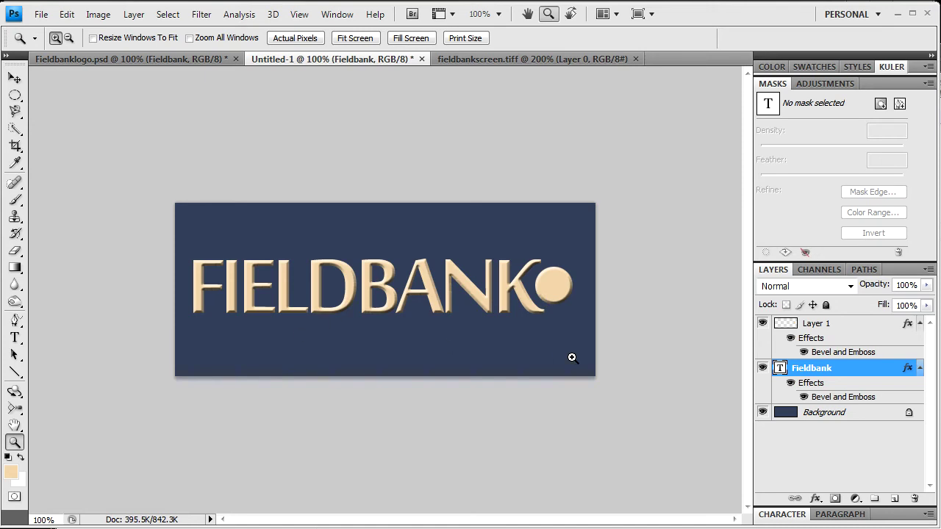
pyautogui.rightClick(780, 371)
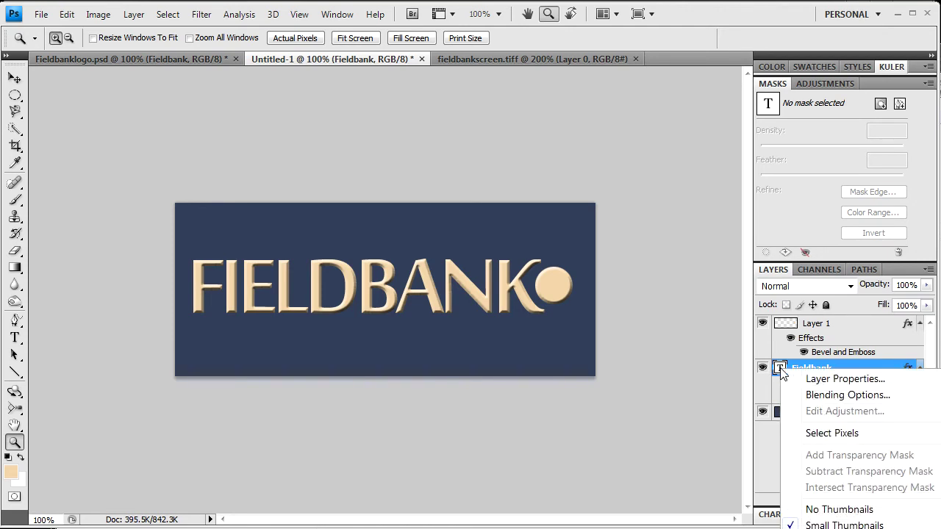
pyautogui.click(818, 433)
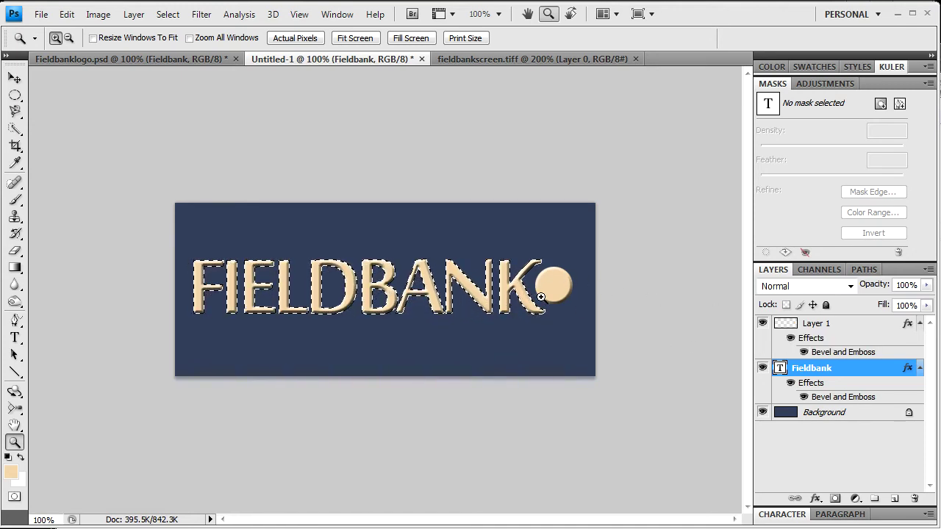
pyautogui.click(782, 327)
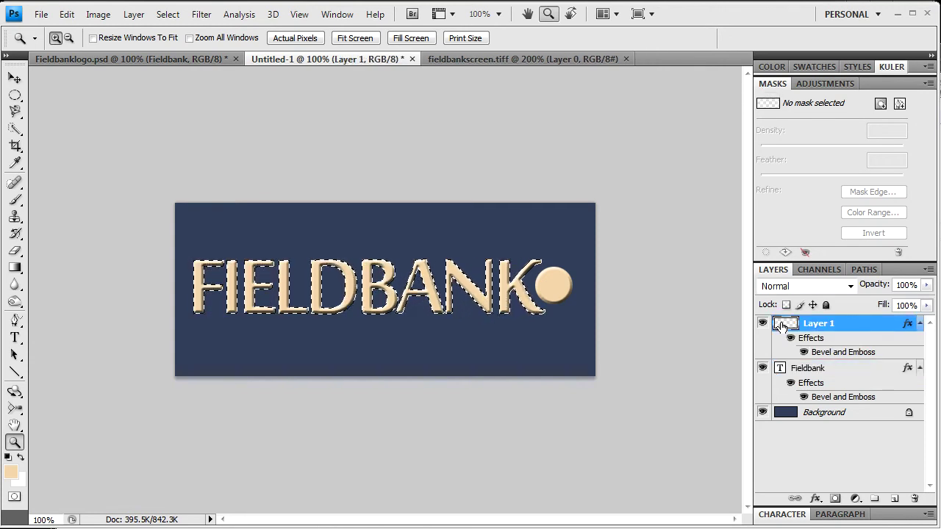
pyautogui.rightClick(782, 327)
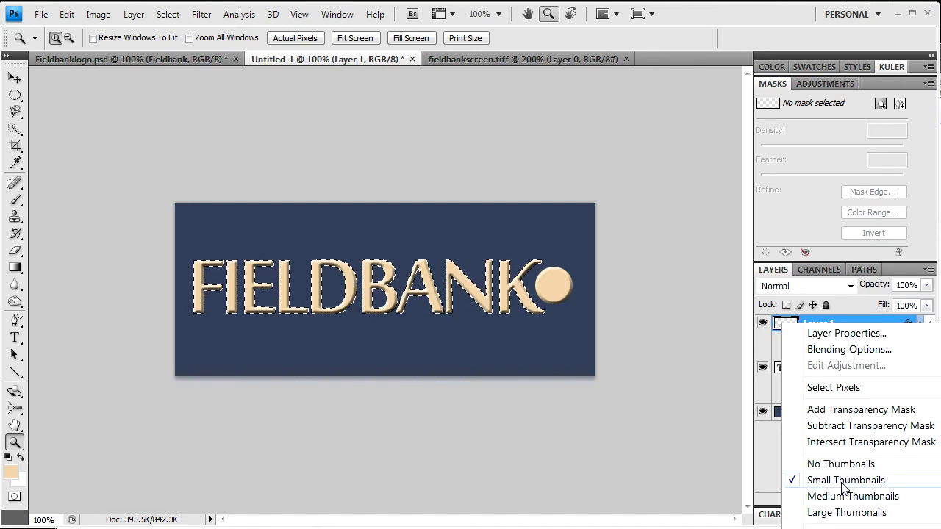
pyautogui.click(836, 413)
pyautogui.rightClick(787, 325)
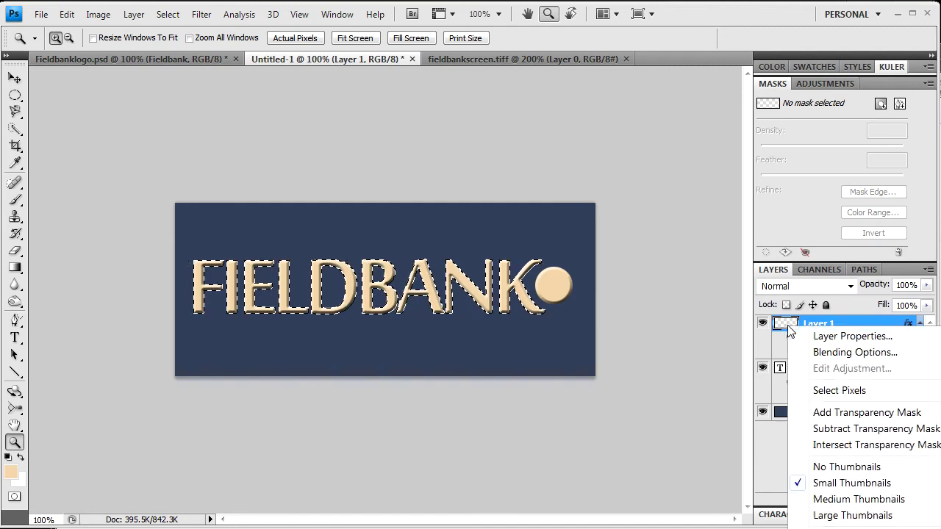
pyautogui.click(842, 415)
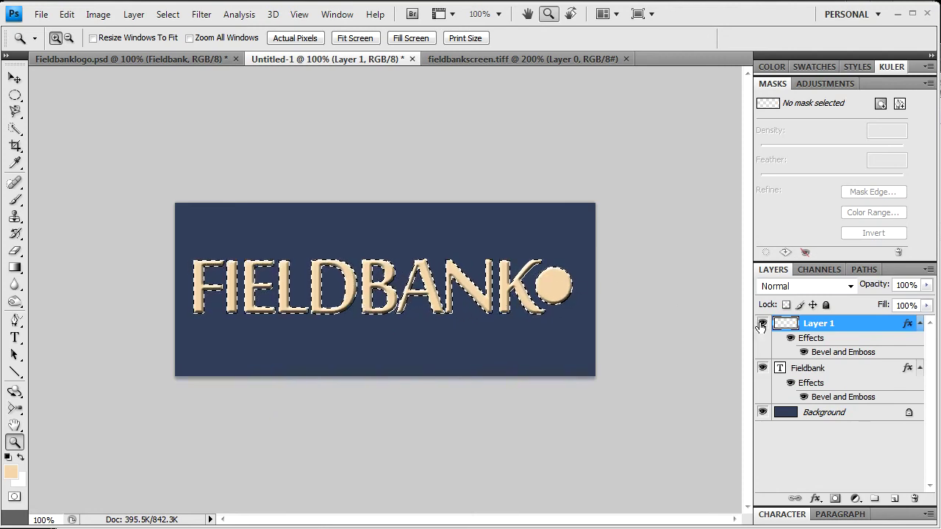
# - Hide the Fieldbank and Background layers to check that the selection includes the circle, and show both layers again
pyautogui.click(762, 368)
pyautogui.click(763, 412)
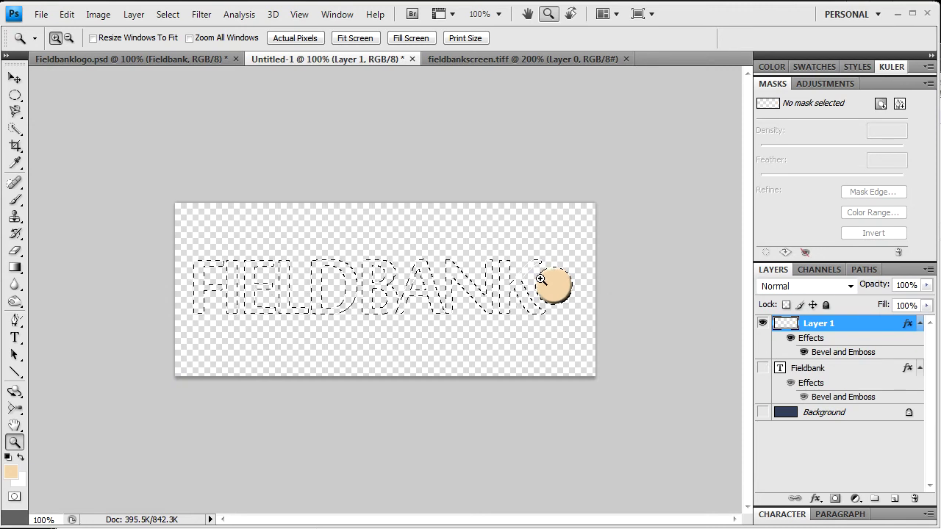
pyautogui.click(762, 367)
pyautogui.click(762, 412)
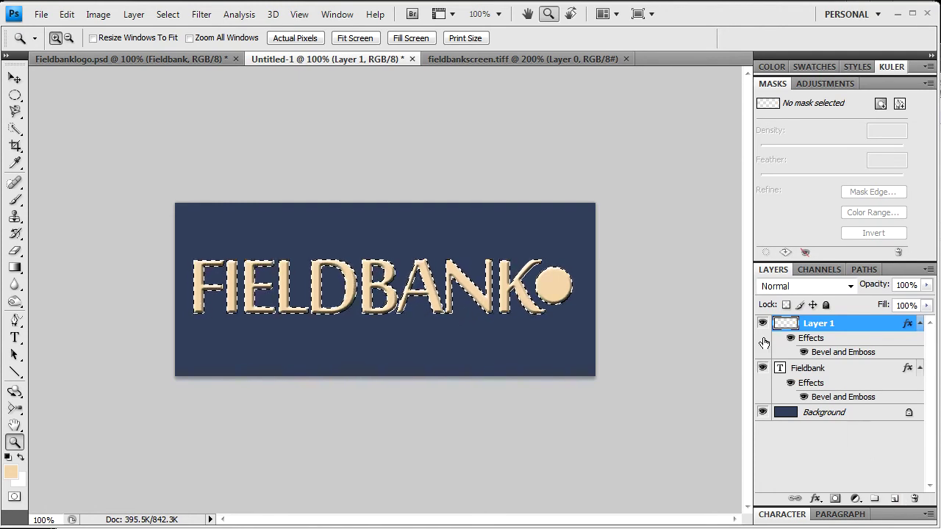
# - Fill the combined text and circle selection with black on a new layer, and deselect
pyautogui.click(893, 498)
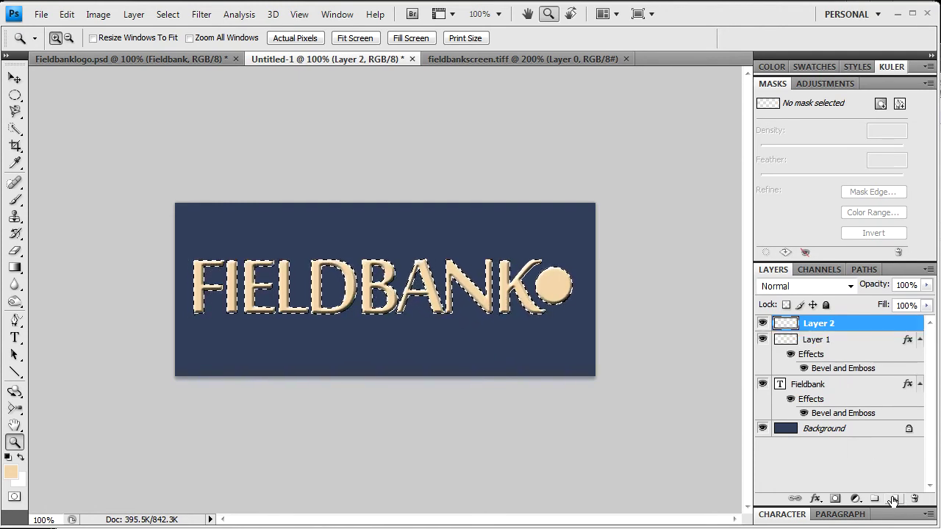
pyautogui.click(66, 16)
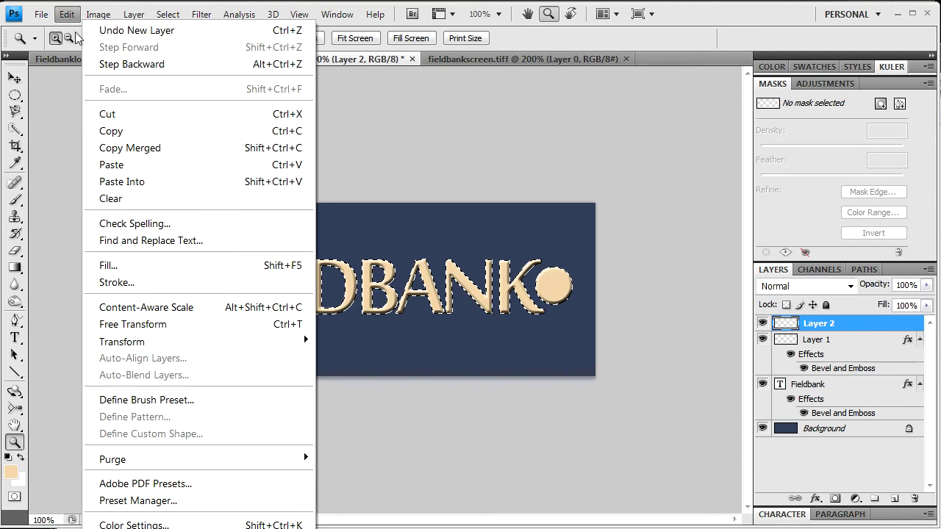
pyautogui.click(183, 266)
pyautogui.click(499, 203)
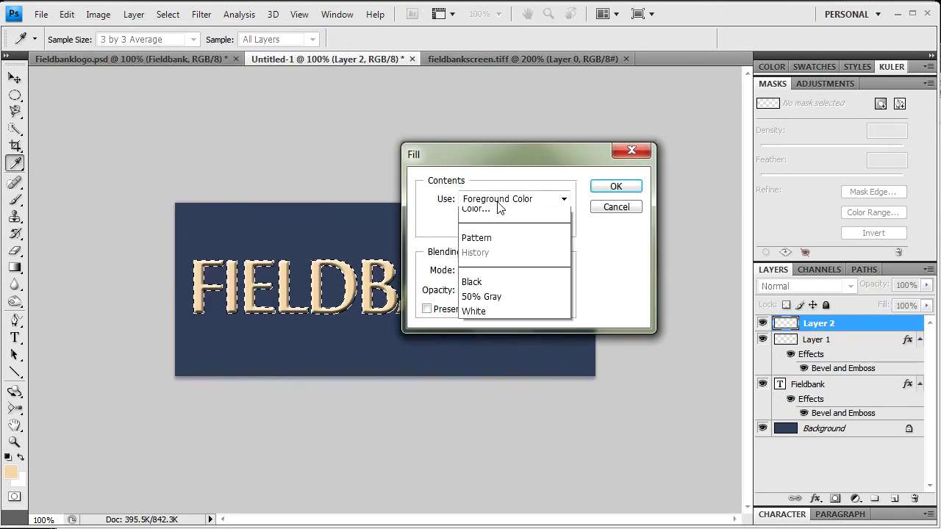
pyautogui.click(496, 332)
pyautogui.click(507, 199)
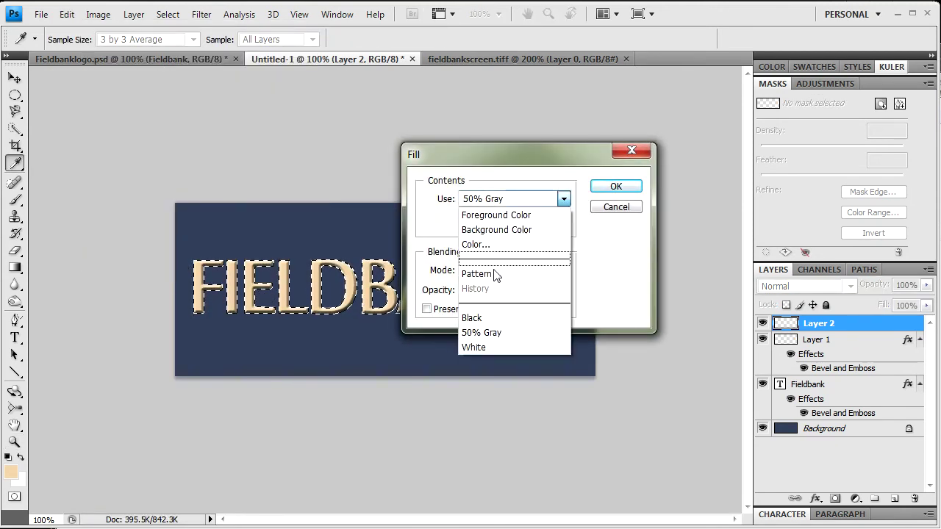
pyautogui.click(491, 317)
pyautogui.click(612, 187)
pyautogui.press('z')
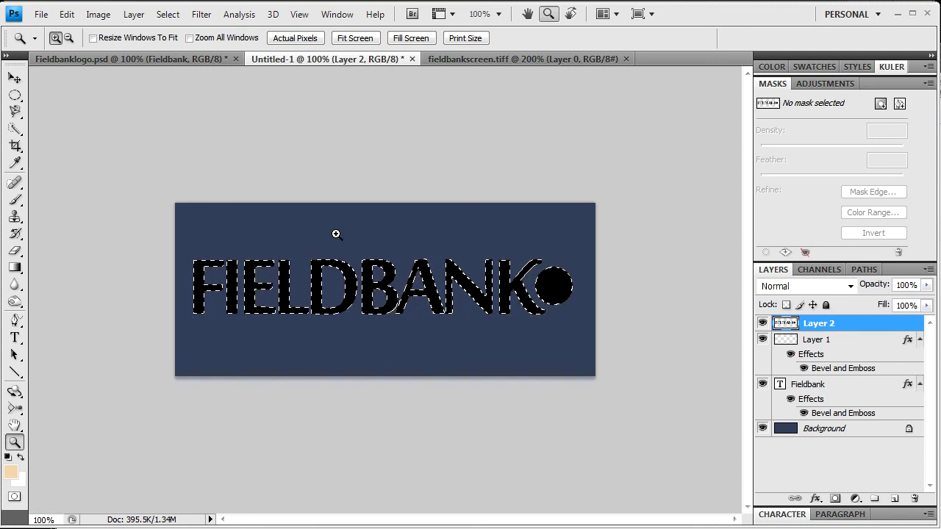
pyautogui.hotkey('ctrl', 'd')
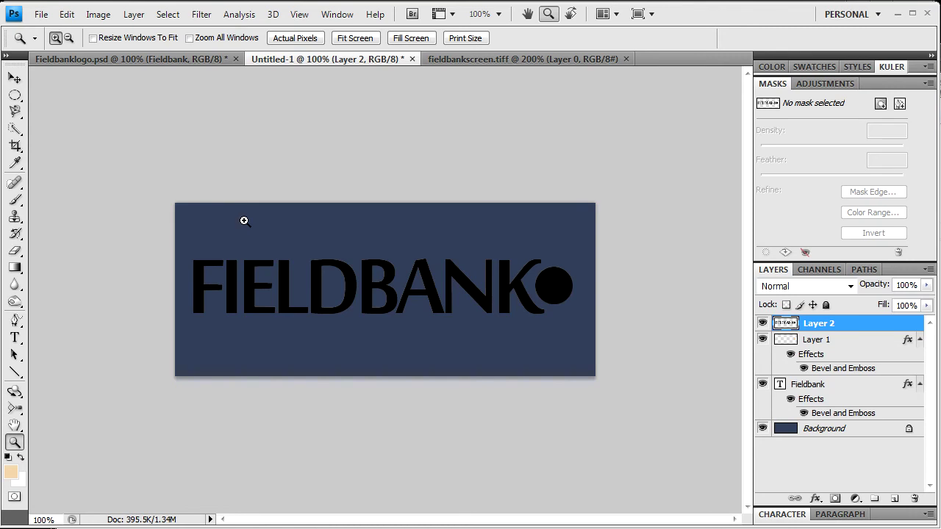
# - Flip the black copy below the logo to about -76% height with Free Transform, and flare its lower edge in perspective to about 128% width
pyautogui.hotkey('ctrl', 't')
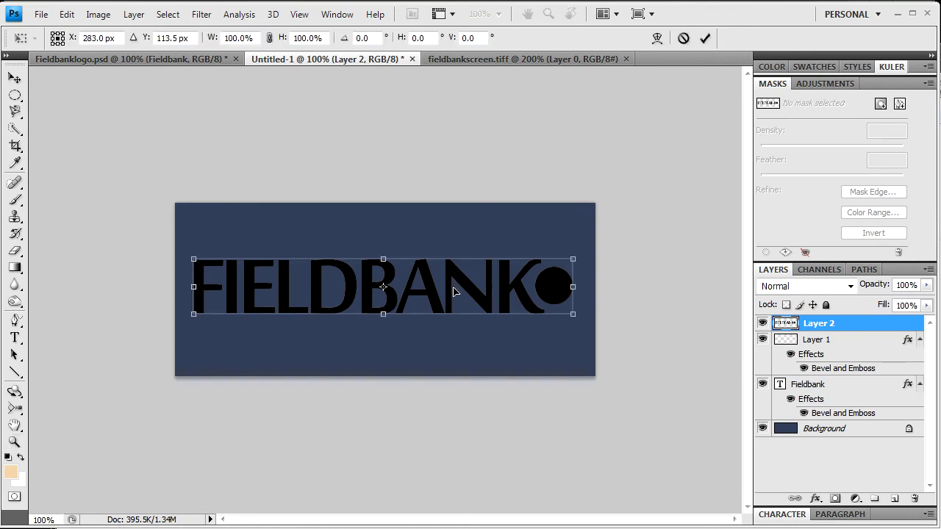
pyautogui.moveTo(385, 261); pyautogui.dragTo(384, 358)
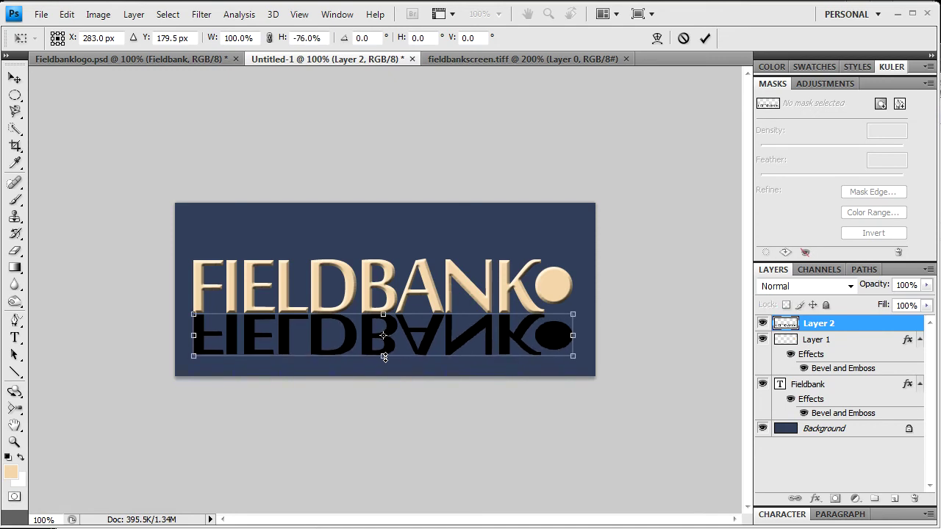
pyautogui.rightClick(424, 339)
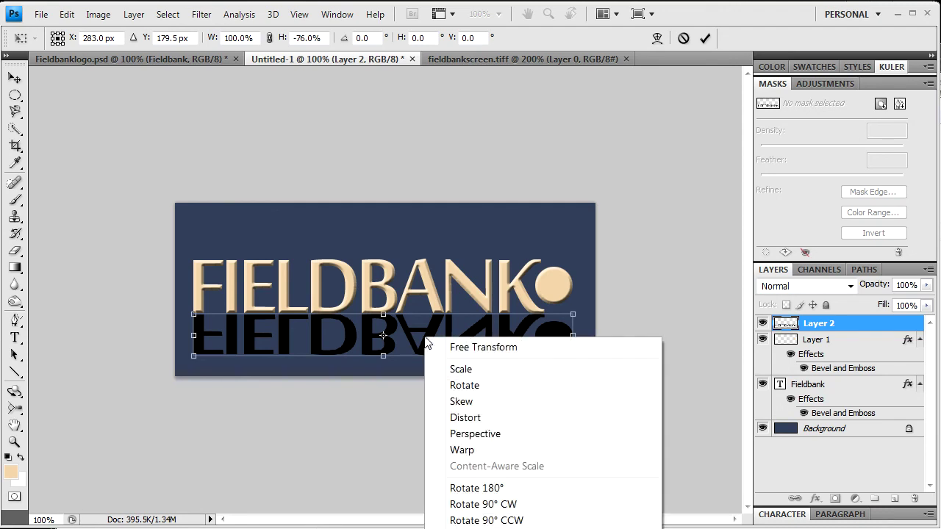
pyautogui.click(471, 434)
pyautogui.moveTo(573, 358); pyautogui.dragTo(628, 357)
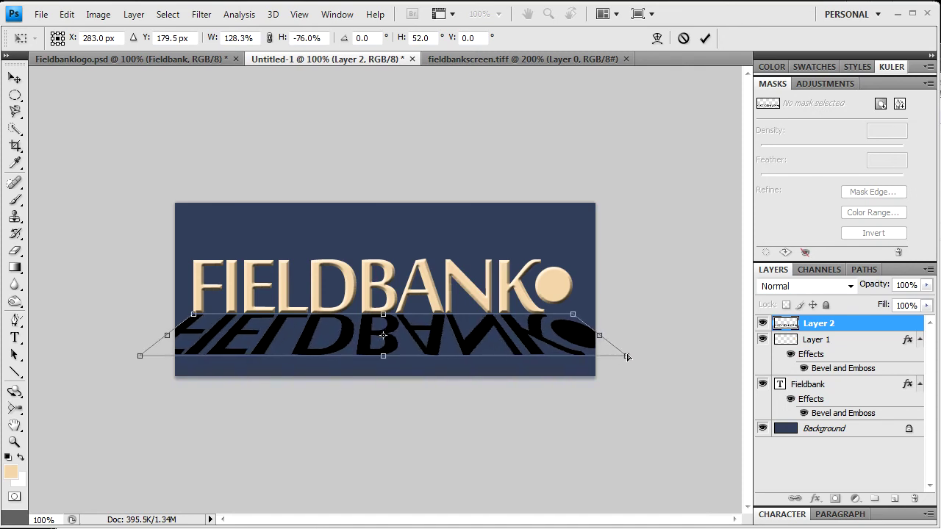
# - Shorten the flipped shadow to about -57% height and spread its lower edge further in perspective to about 129% width
pyautogui.rightClick(511, 342)
pyautogui.click(541, 351)
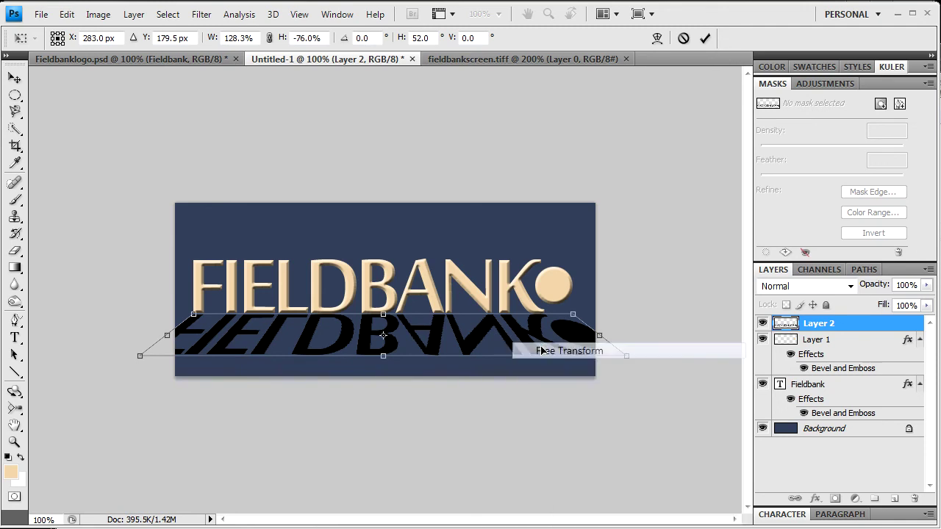
pyautogui.moveTo(383, 356); pyautogui.dragTo(384, 346)
pyautogui.rightClick(432, 338)
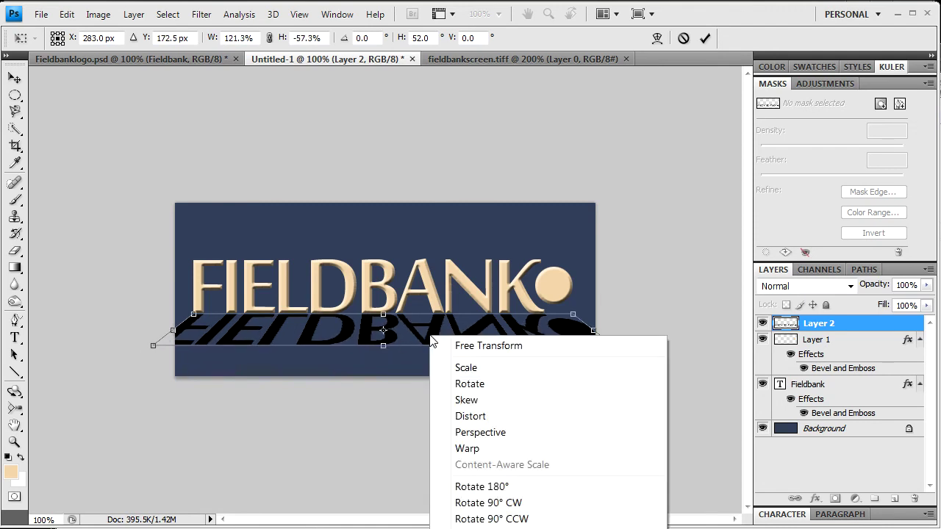
pyautogui.click(480, 432)
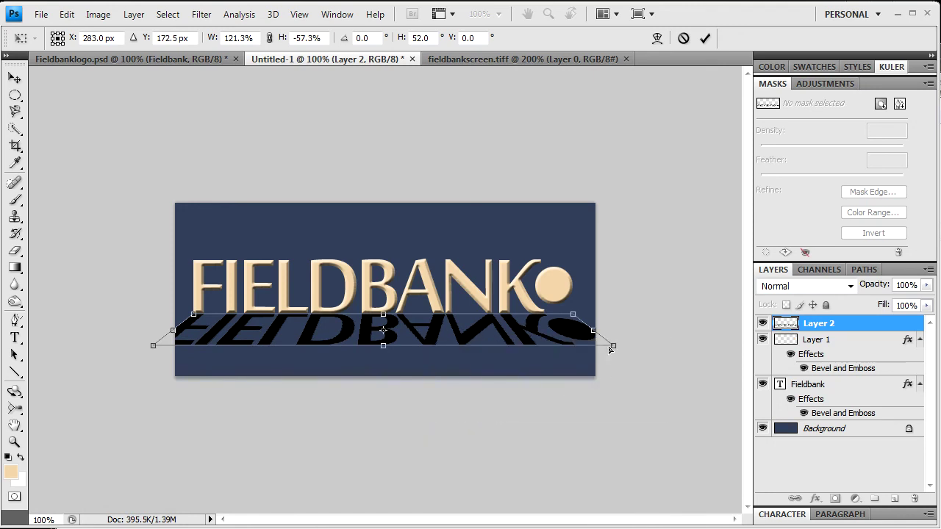
pyautogui.moveTo(615, 344); pyautogui.dragTo(627, 346)
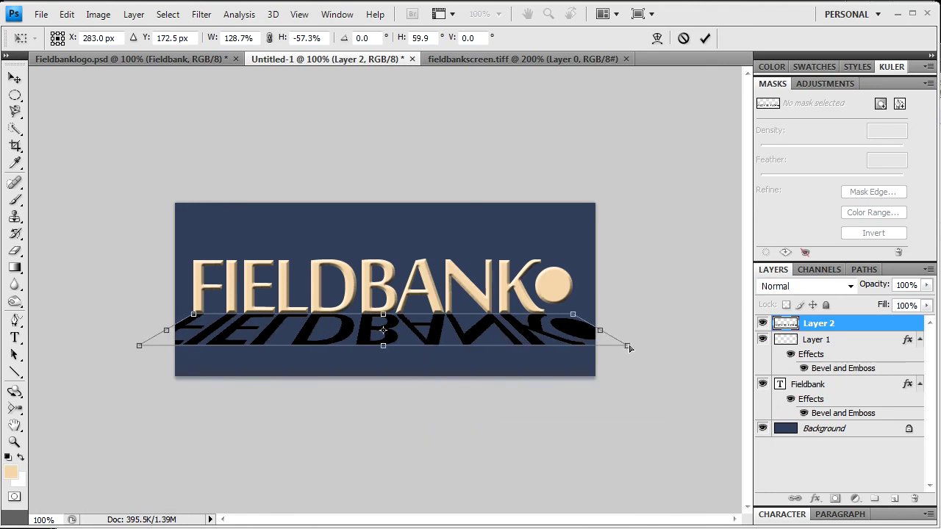
# - Flatten the shadow to about -47% height and apply the transformation
pyautogui.rightClick(432, 339)
pyautogui.click(441, 345)
pyautogui.moveTo(383, 346); pyautogui.dragTo(378, 340)
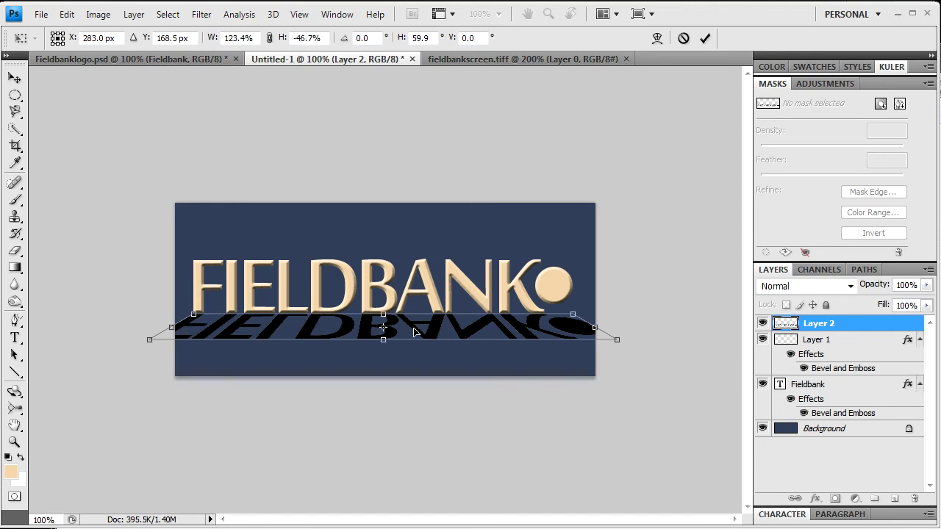
pyautogui.press('Return')
pyautogui.press('z')
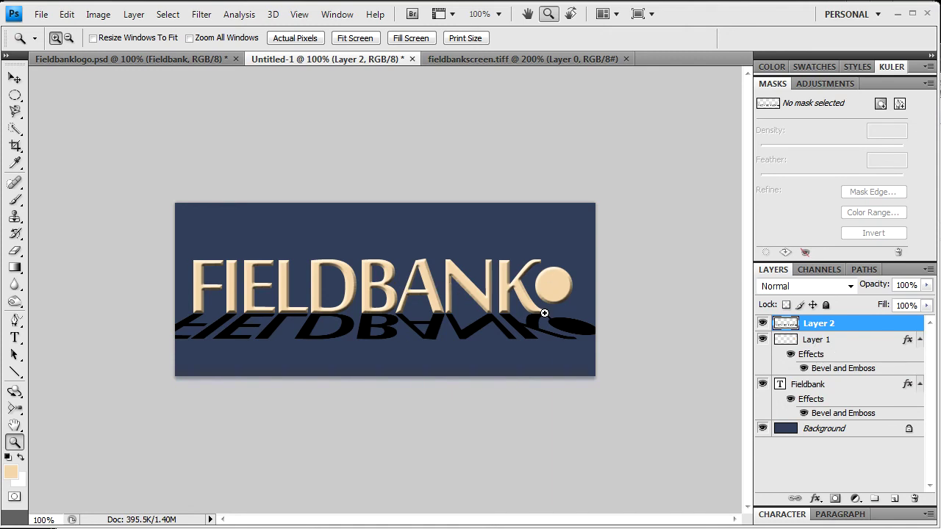
# - Select Layer 2, Layer 1 and the Fieldbank layer together and scale them proportionally to about 92.6%
pyautogui.click(839, 344)
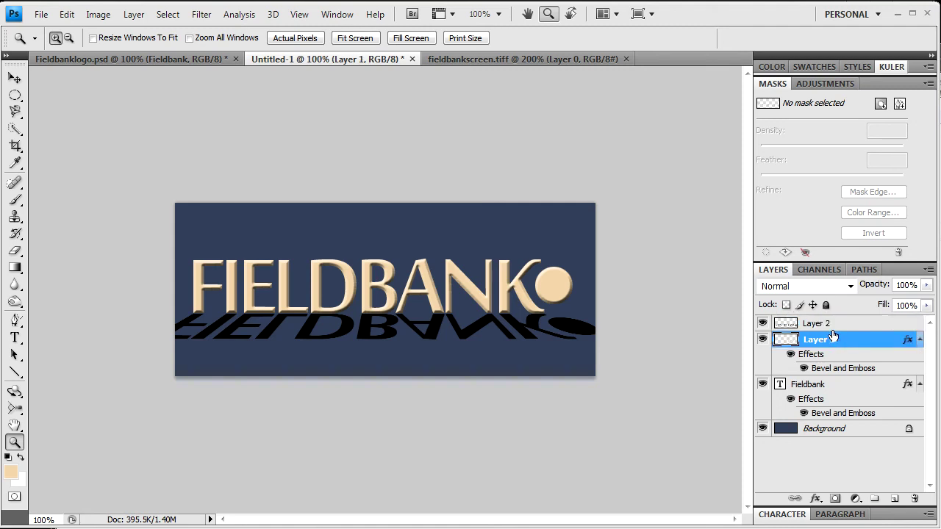
pyautogui.click(833, 331)
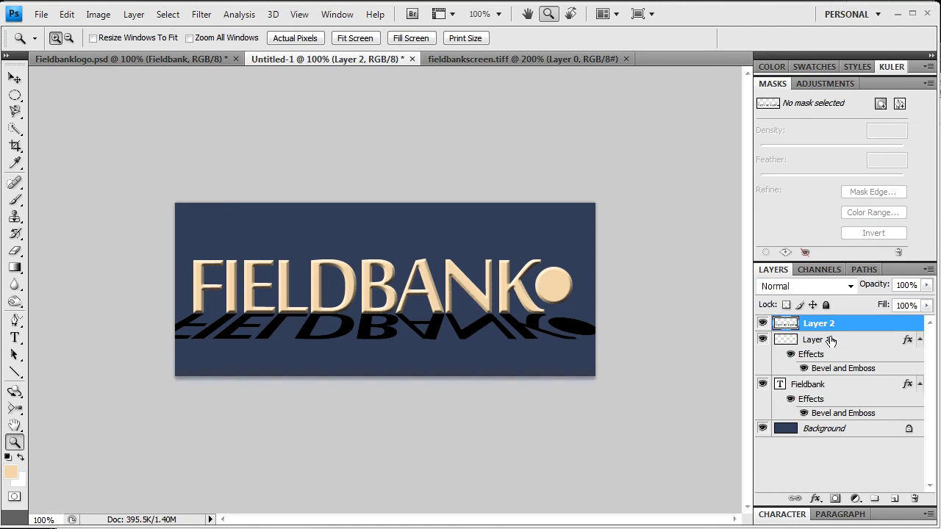
pyautogui.keyDown('shift'); pyautogui.click(831, 341); pyautogui.keyUp('shift')
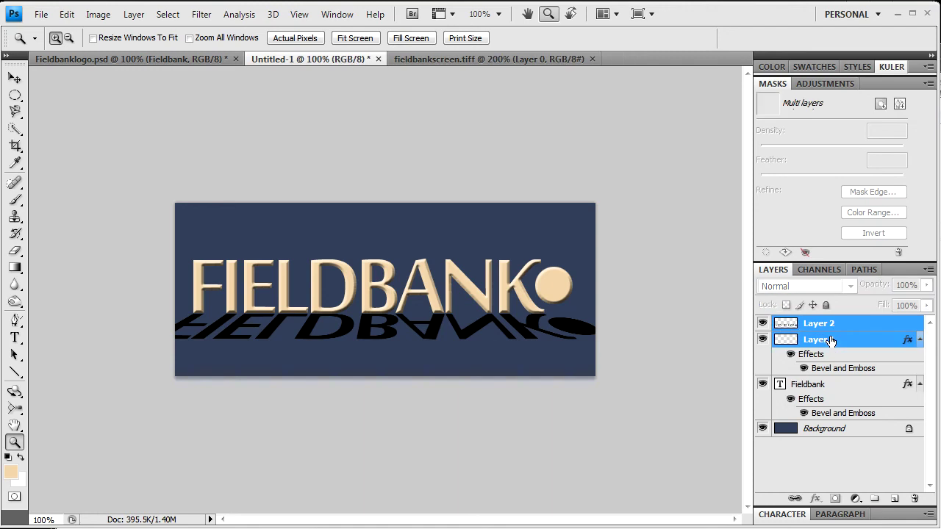
pyautogui.keyDown('shift'); pyautogui.click(807, 387); pyautogui.keyUp('shift')
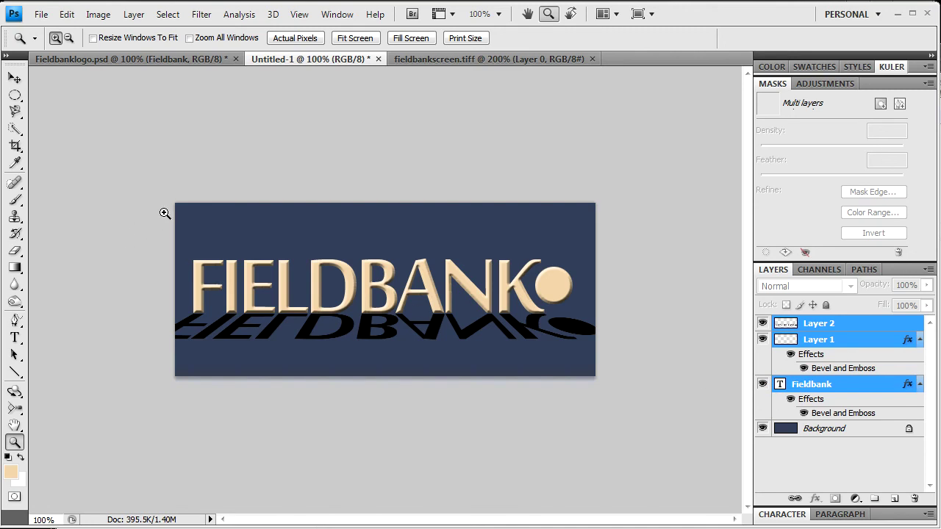
pyautogui.hotkey('ctrl', 't')
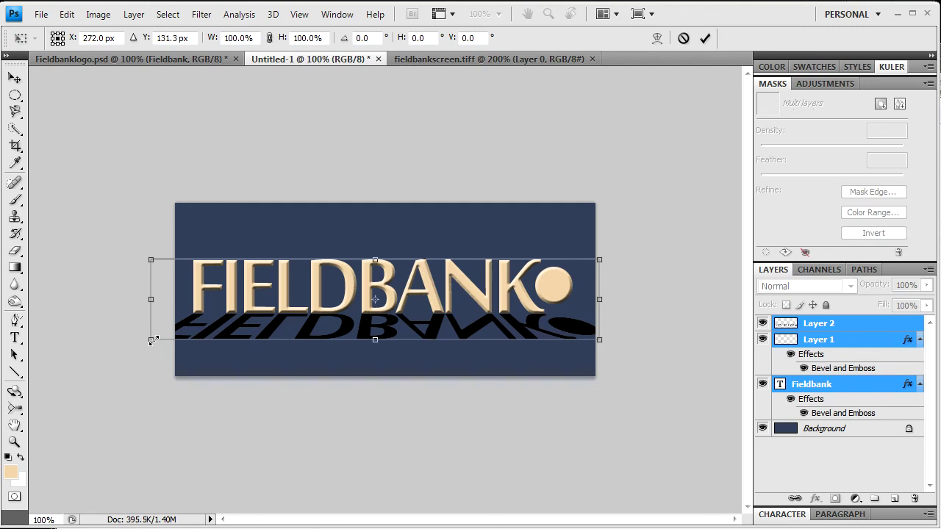
pyautogui.moveTo(153, 341); pyautogui.dragTo(192, 363)
# - Nudge the scaled logo and shadow to X 284.7 px, Y 124.2 px to fit them within the canvas, and apply the transformation
pyautogui.press('Left')
pyautogui.press('Left')
pyautogui.press('Left')
pyautogui.press('Left')
pyautogui.press('Left')
pyautogui.press('Left')
pyautogui.press('Left')
pyautogui.press('Left')
pyautogui.press('Left')
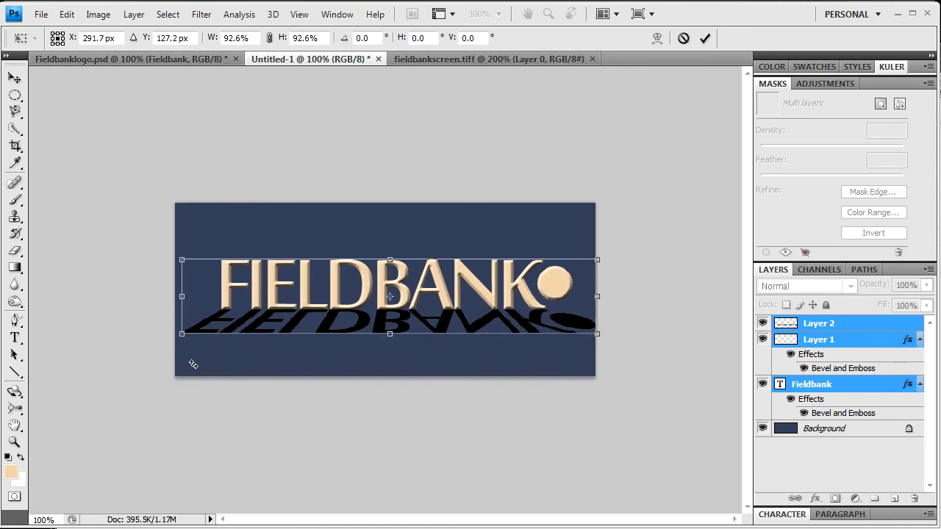
pyautogui.press('Left')
pyautogui.press('Left')
pyautogui.press('Left')
pyautogui.press('Left')
pyautogui.press('Left')
pyautogui.press('Down')
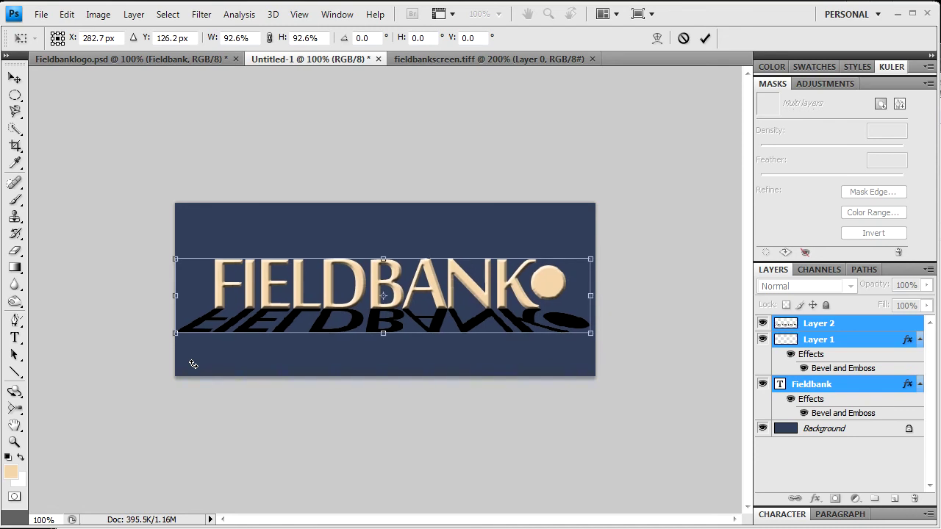
pyautogui.press('Right')
pyautogui.press('Right')
pyautogui.press('Right')
pyautogui.press('Right')
pyautogui.press('Right')
pyautogui.press('Right')
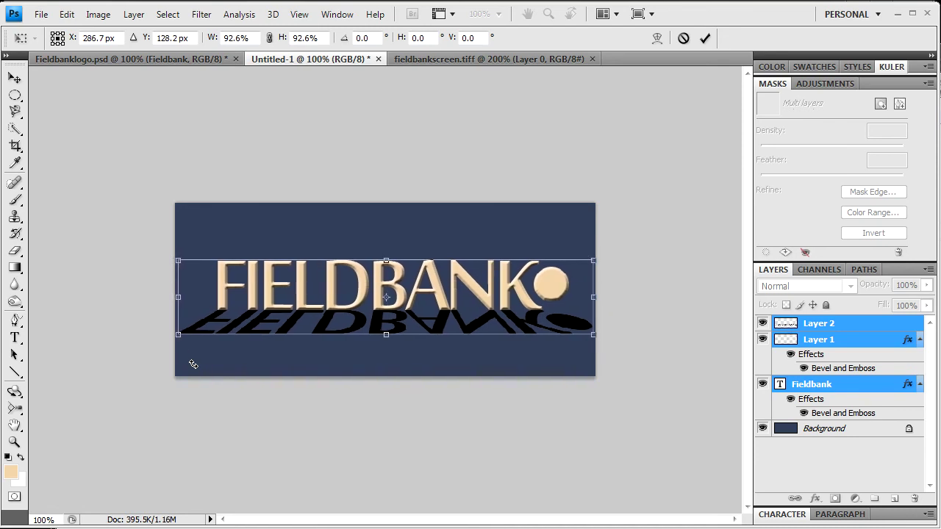
pyautogui.press('Up')
pyautogui.press('Up')
pyautogui.press('Up')
pyautogui.press('Up')
pyautogui.press('Up')
pyautogui.press('Up')
pyautogui.press('Left')
pyautogui.press('Left')
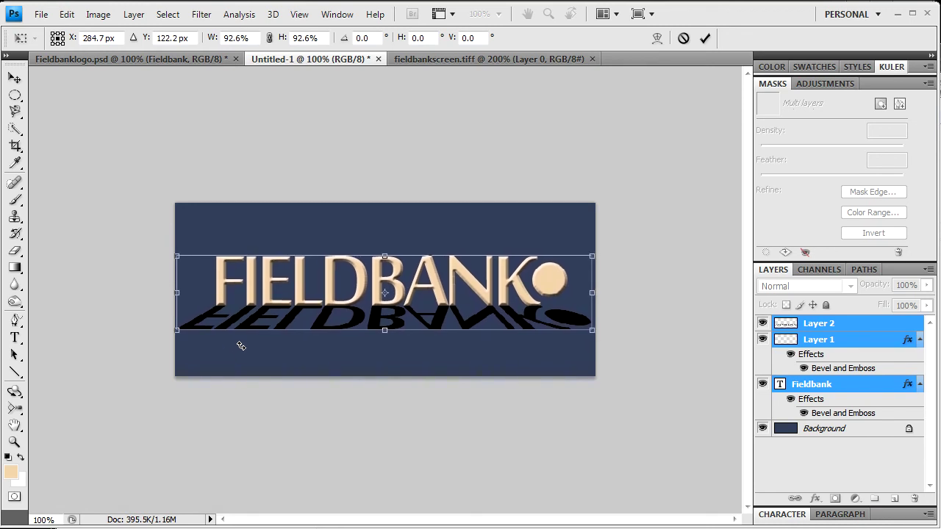
pyautogui.press('Down')
pyautogui.press('Down')
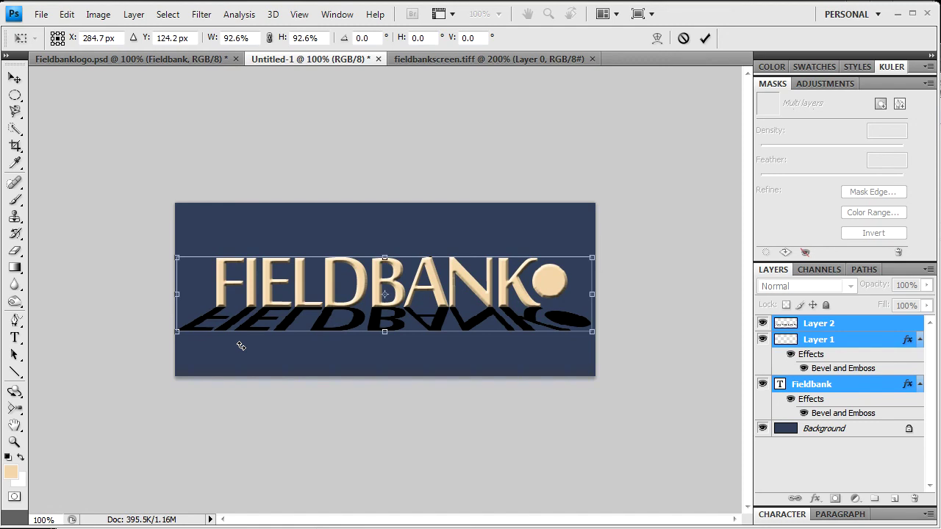
pyautogui.press('Return')
pyautogui.press('z')
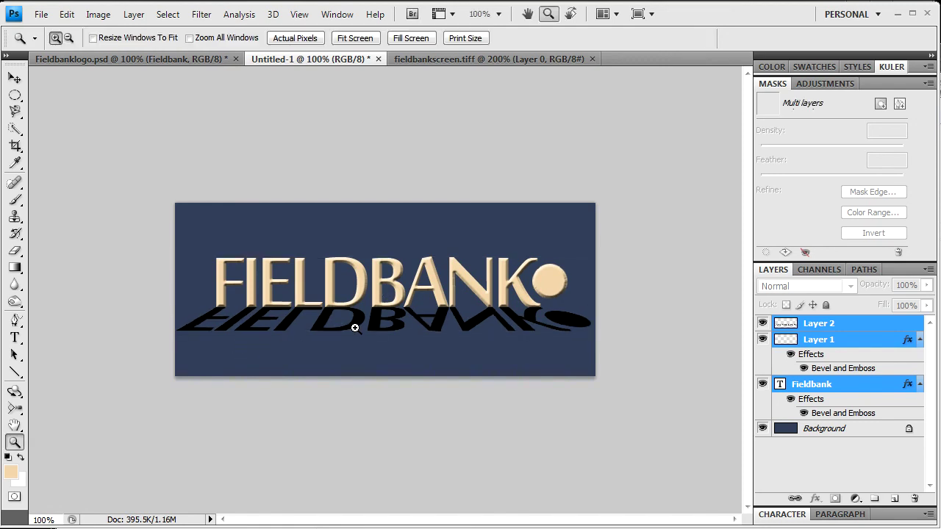
# - Examine how the logo and its shadow look at reduced view sizes, and return to 100% view
pyautogui.keyDown('alt'); pyautogui.click(393, 235); pyautogui.keyUp('alt')
pyautogui.keyDown('alt'); pyautogui.click(392, 235); pyautogui.keyUp('alt')
pyautogui.keyDown('alt'); pyautogui.click(393, 236); pyautogui.keyUp('alt')
pyautogui.keyDown('alt'); pyautogui.click(393, 235); pyautogui.keyUp('alt')
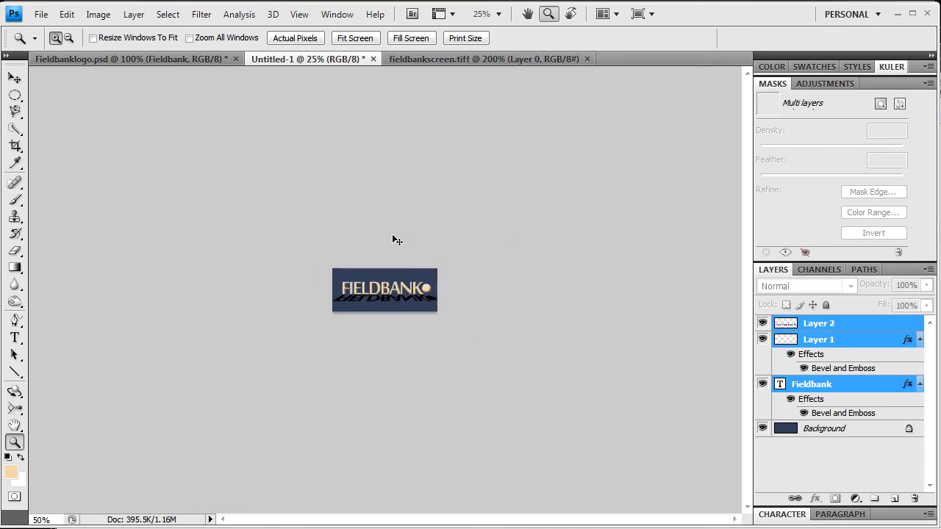
pyautogui.click(473, 304)
pyautogui.keyDown('alt'); pyautogui.click(473, 305); pyautogui.keyUp('alt')
pyautogui.hotkey('ctrl', '+')
pyautogui.hotkey('ctrl', '+')
pyautogui.hotkey('ctrl', '+')
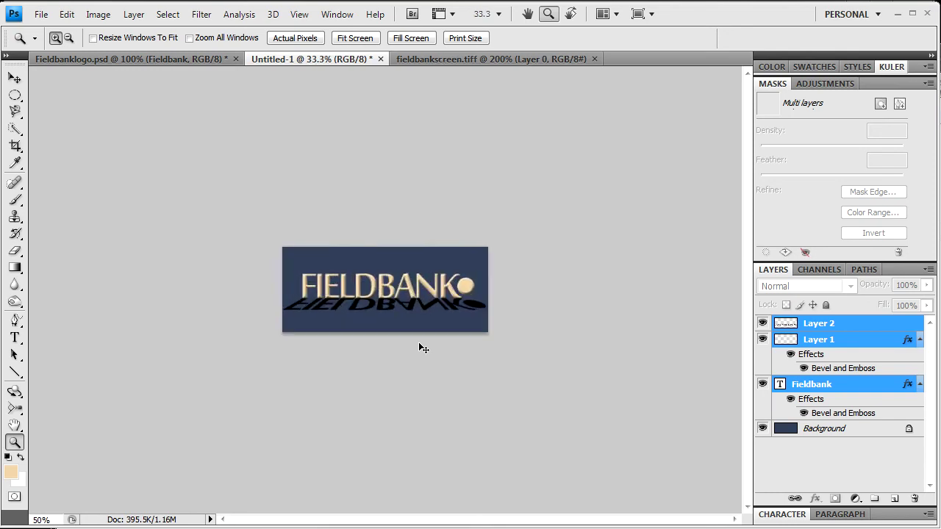
pyautogui.hotkey('ctrl', '+')
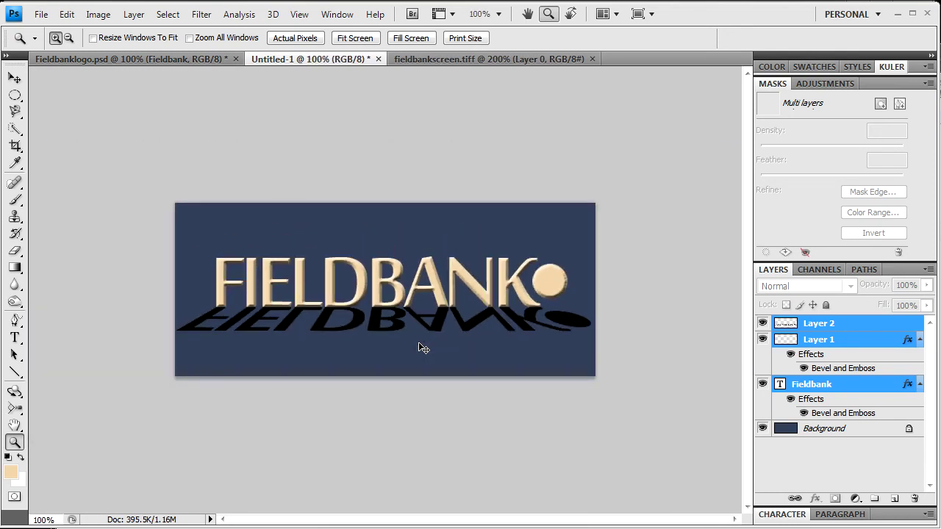
# - Add a layer mask to Layer 2 and fade the shadow's lower part with a short upward black-to-white linear gradient
pyautogui.click(813, 326)
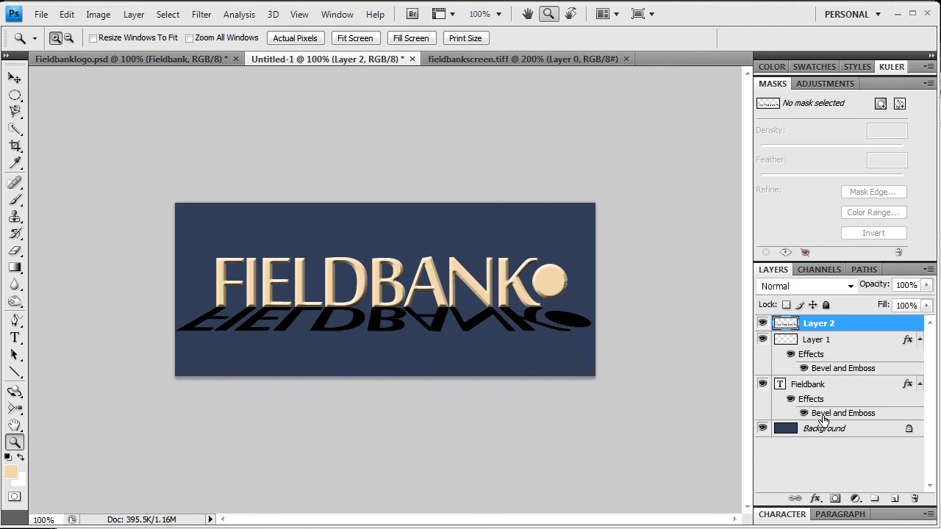
pyautogui.click(836, 499)
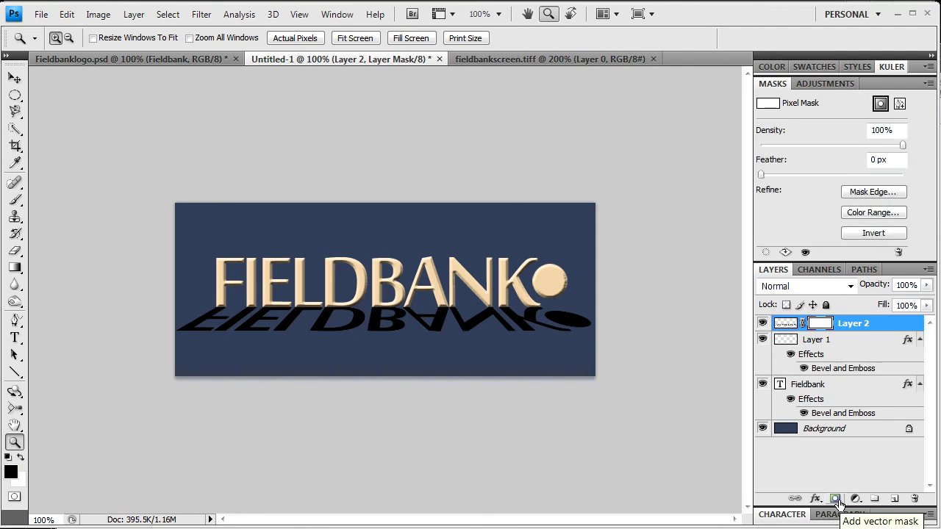
pyautogui.click(16, 269)
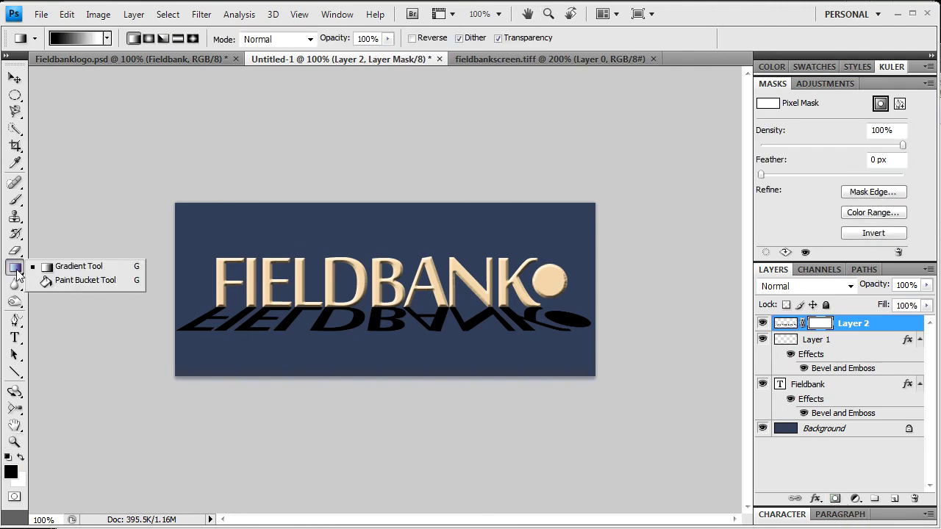
pyautogui.click(17, 270)
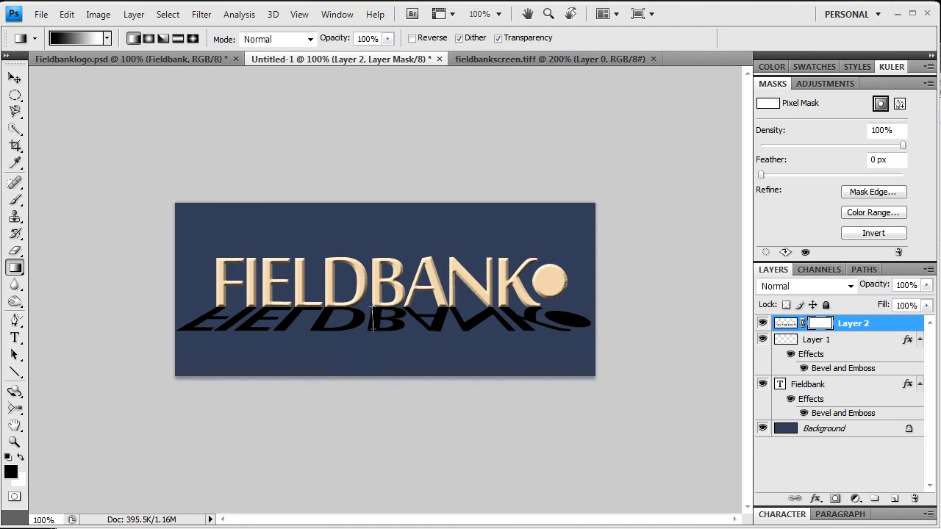
pyautogui.moveTo(373, 321); pyautogui.dragTo(375, 311)
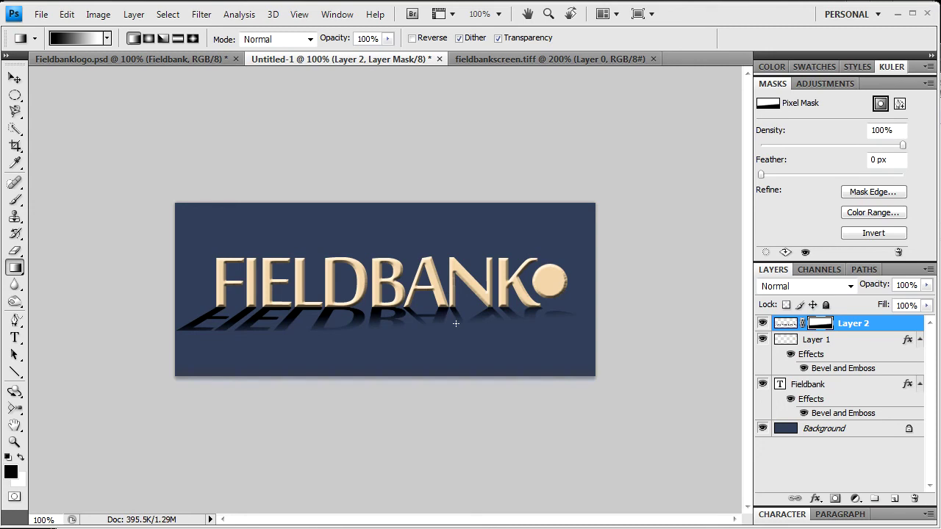
# - Replace the gradient on Layer 2's mask, trying a downward one, with a short upward black-to-white fade from below the shadow to the letters' base
pyautogui.hotkey('ctrl', 'z')
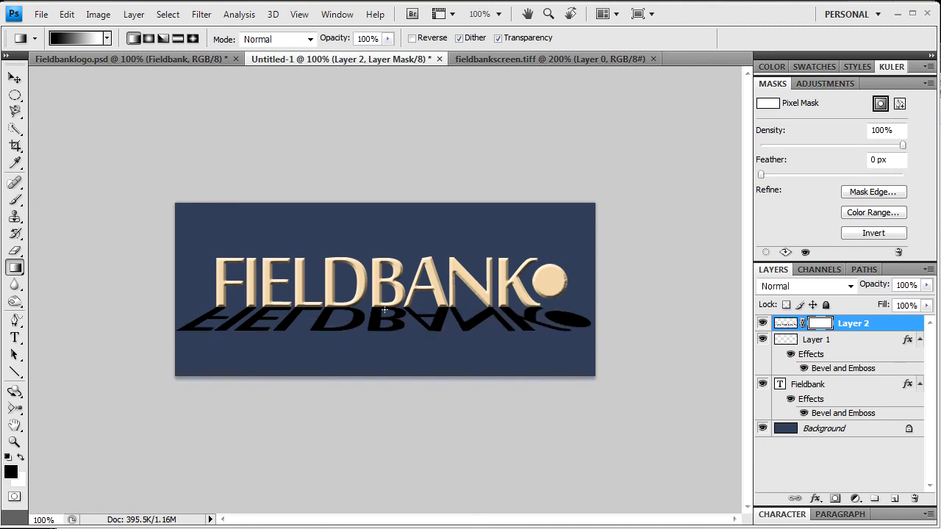
pyautogui.moveTo(381, 307); pyautogui.dragTo(380, 337)
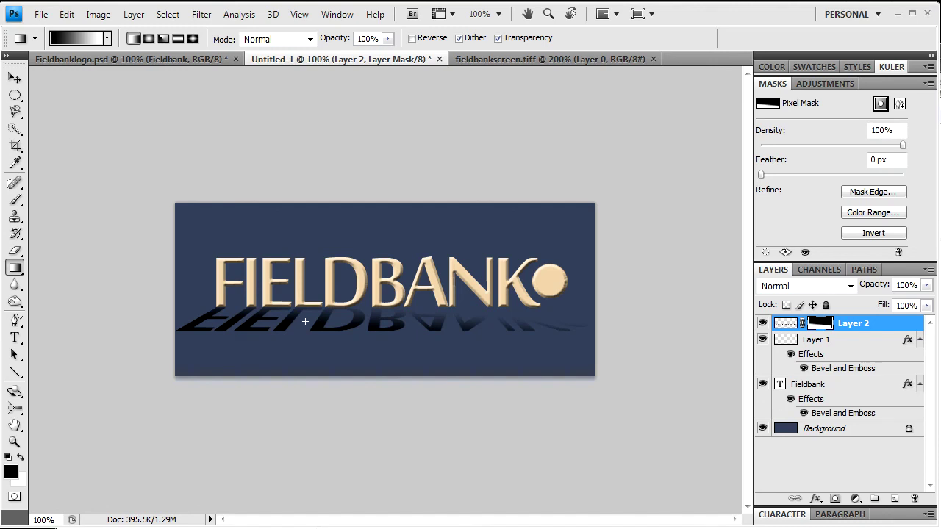
pyautogui.hotkey('ctrl', 'z')
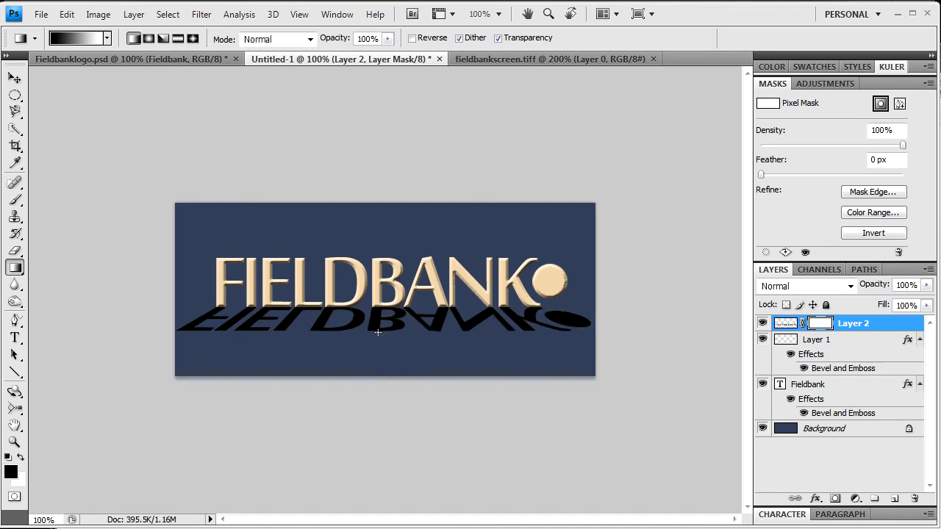
pyautogui.moveTo(378, 332); pyautogui.dragTo(383, 308)
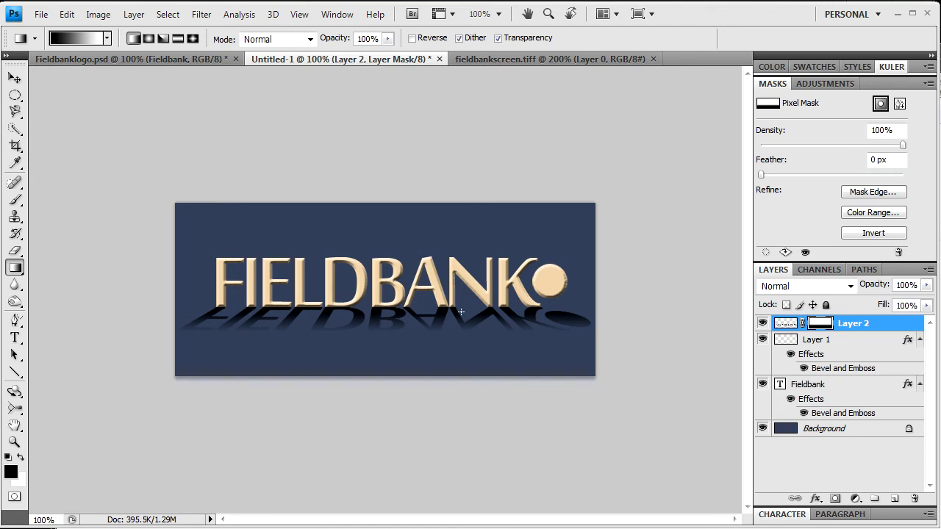
pyautogui.moveTo(383, 336); pyautogui.dragTo(403, 309)
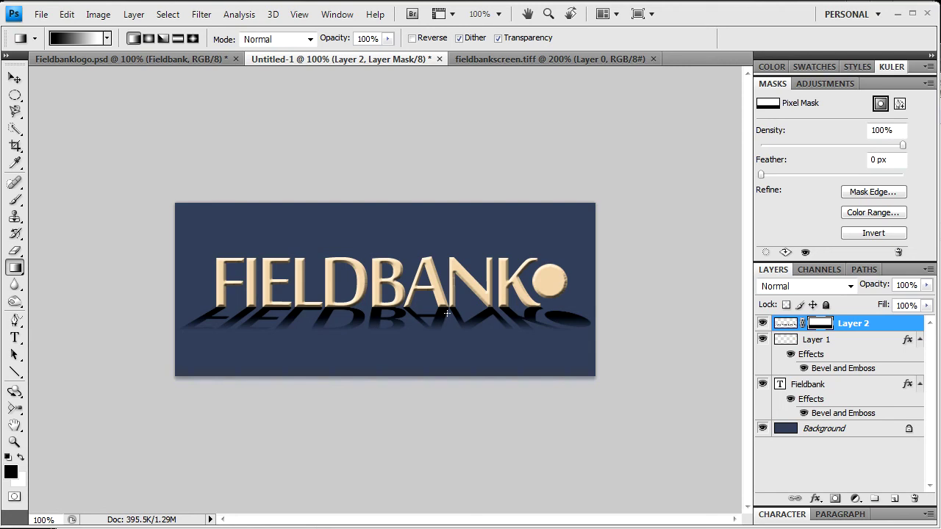
# - Examine how the logo and its faded shadow look at reduced view sizes down to 25%, and return to 100% view
pyautogui.hotkey('ctrl', '-')
pyautogui.hotkey('ctrl', '-')
pyautogui.hotkey('ctrl', '-')
pyautogui.hotkey('ctrl', '-')
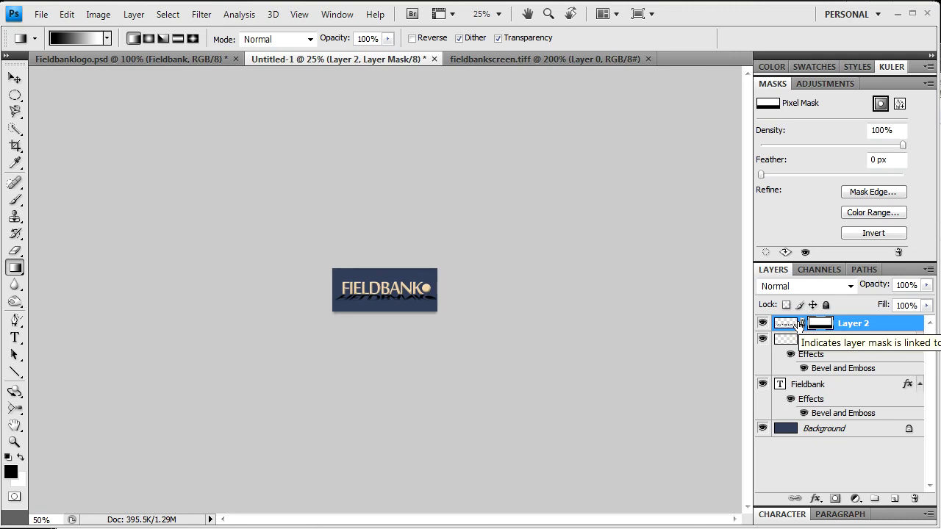
pyautogui.hotkey('ctrl', '+')
pyautogui.hotkey('ctrl', '+')
pyautogui.hotkey('ctrl', '+')
pyautogui.hotkey('ctrl', '+')
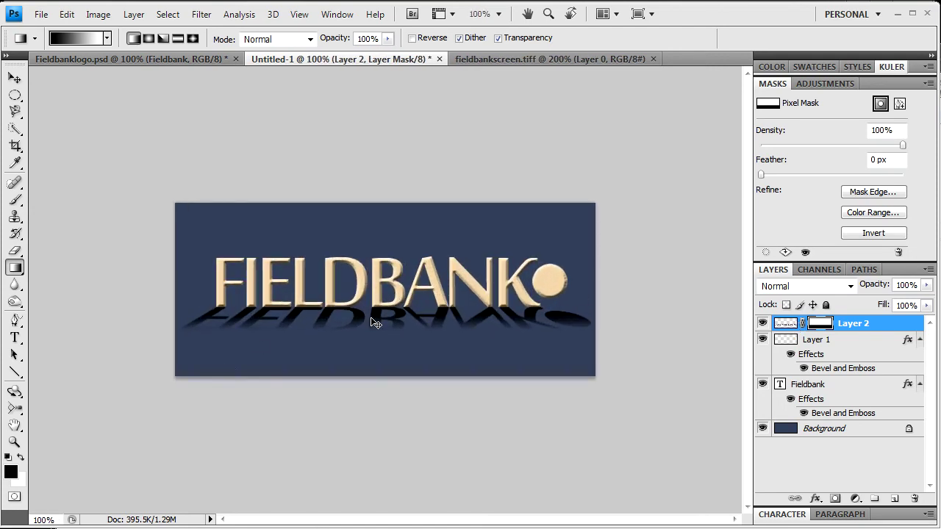
pyautogui.hotkey('ctrl', '-')
pyautogui.hotkey('ctrl', '-')
pyautogui.hotkey('ctrl', '-')
pyautogui.hotkey('ctrl', '-')
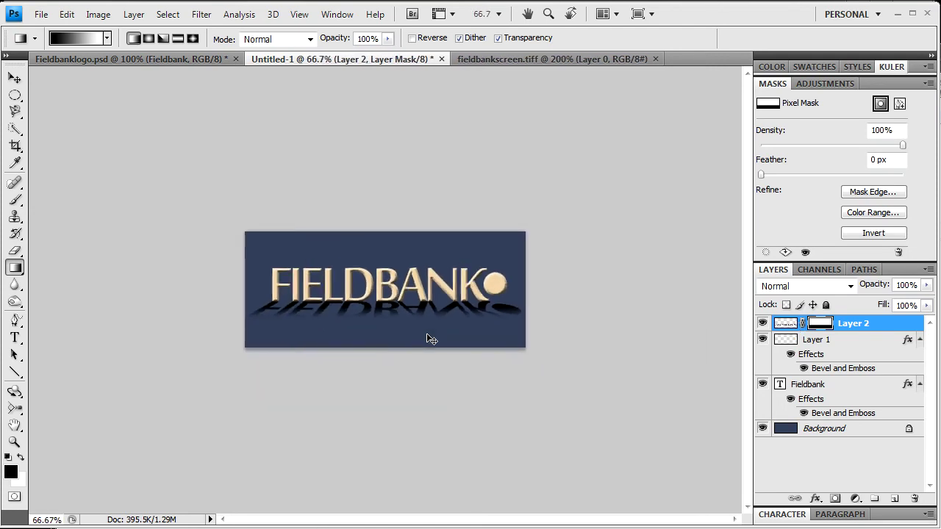
pyautogui.hotkey('ctrl', '-')
pyautogui.hotkey('ctrl', '+')
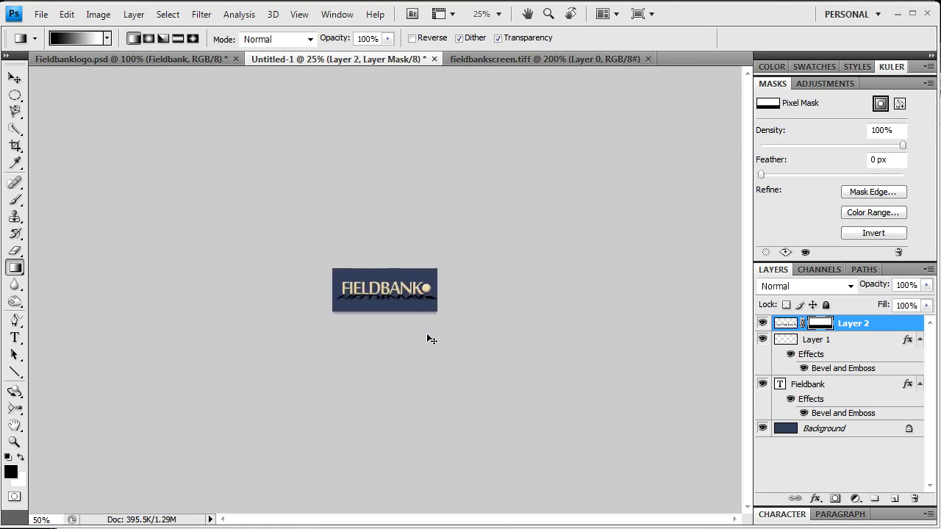
pyautogui.hotkey('ctrl', '+')
pyautogui.hotkey('ctrl', '+')
pyautogui.hotkey('ctrl', '+')
pyautogui.hotkey('ctrl', '+')
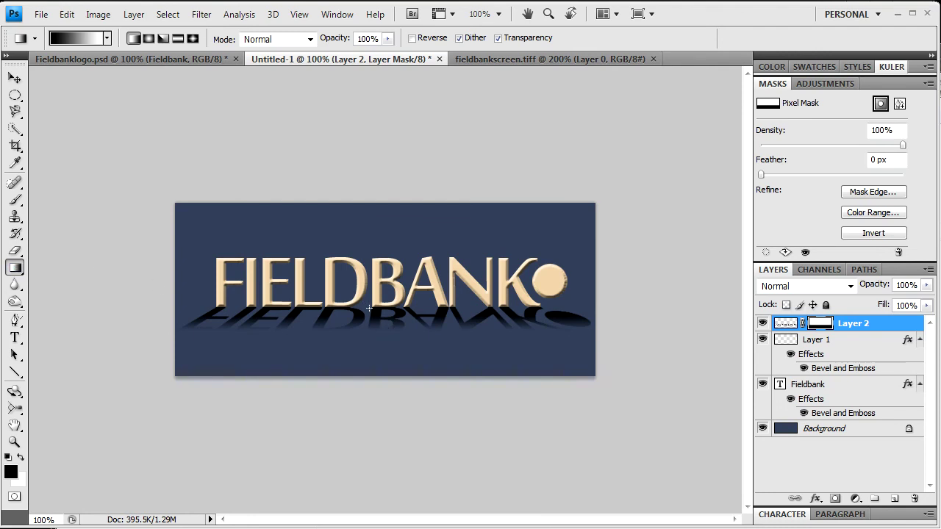
# - Redraw the mask's black-to-white gradient as a shorter fade from the shadow's lower edge up to just beneath the letters
pyautogui.moveTo(383, 312); pyautogui.dragTo(379, 330)
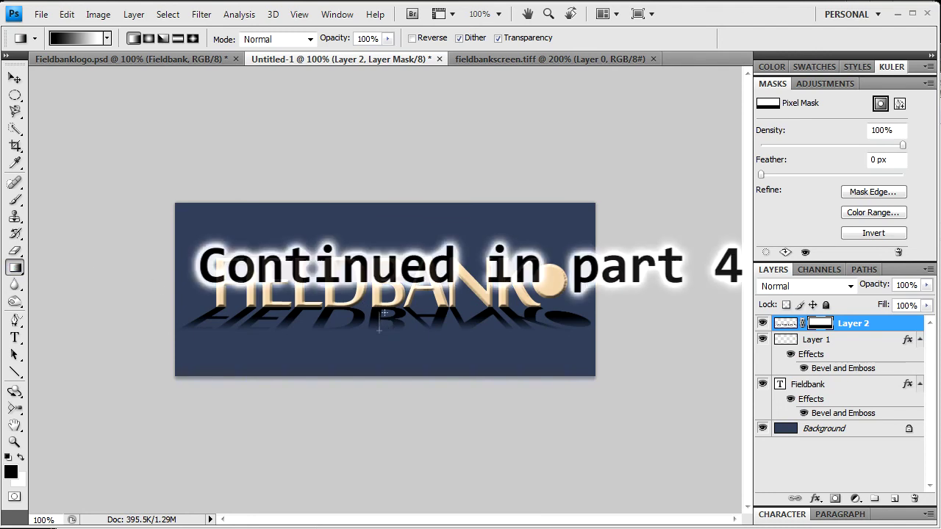